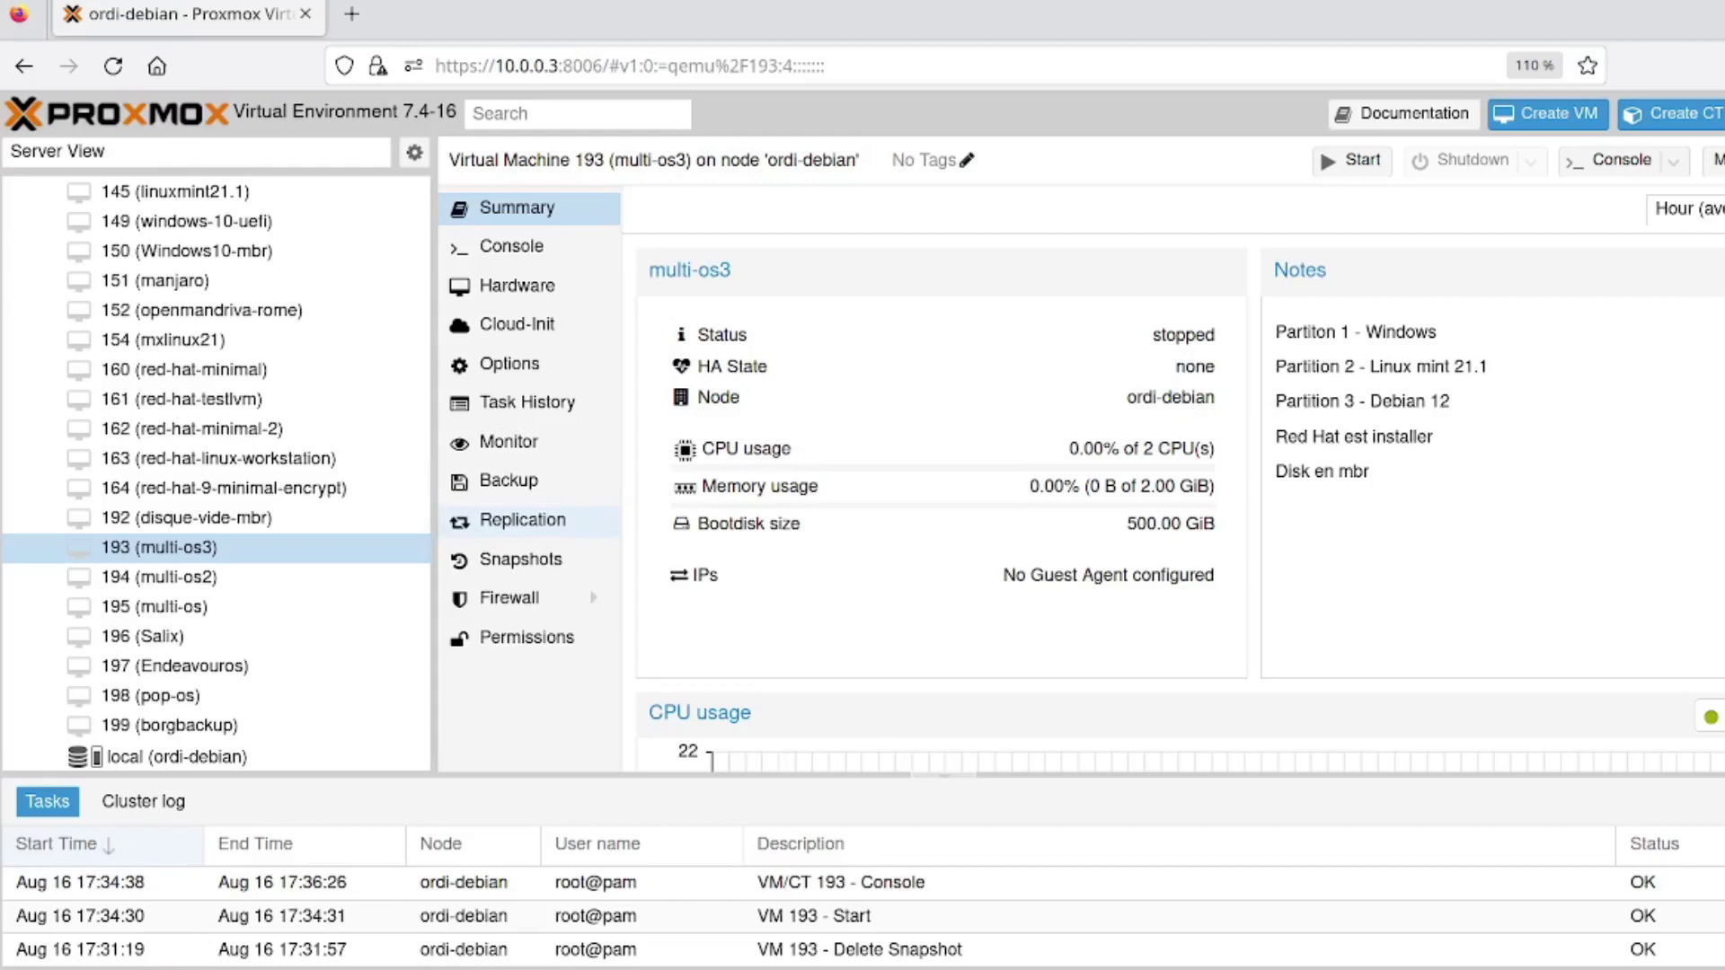
Set the CD/DVD drive (ide2) of VM 193 (multi-os3) to use the ISO image debian-12.0.0-amd64-netinst.iso.
{"action": "scroll", "coordinate": [350, 611], "scroll_direction": "up", "scroll_amount": 4}
{"action": "scroll", "coordinate": [350, 610], "scroll_direction": "down", "scroll_amount": 1}
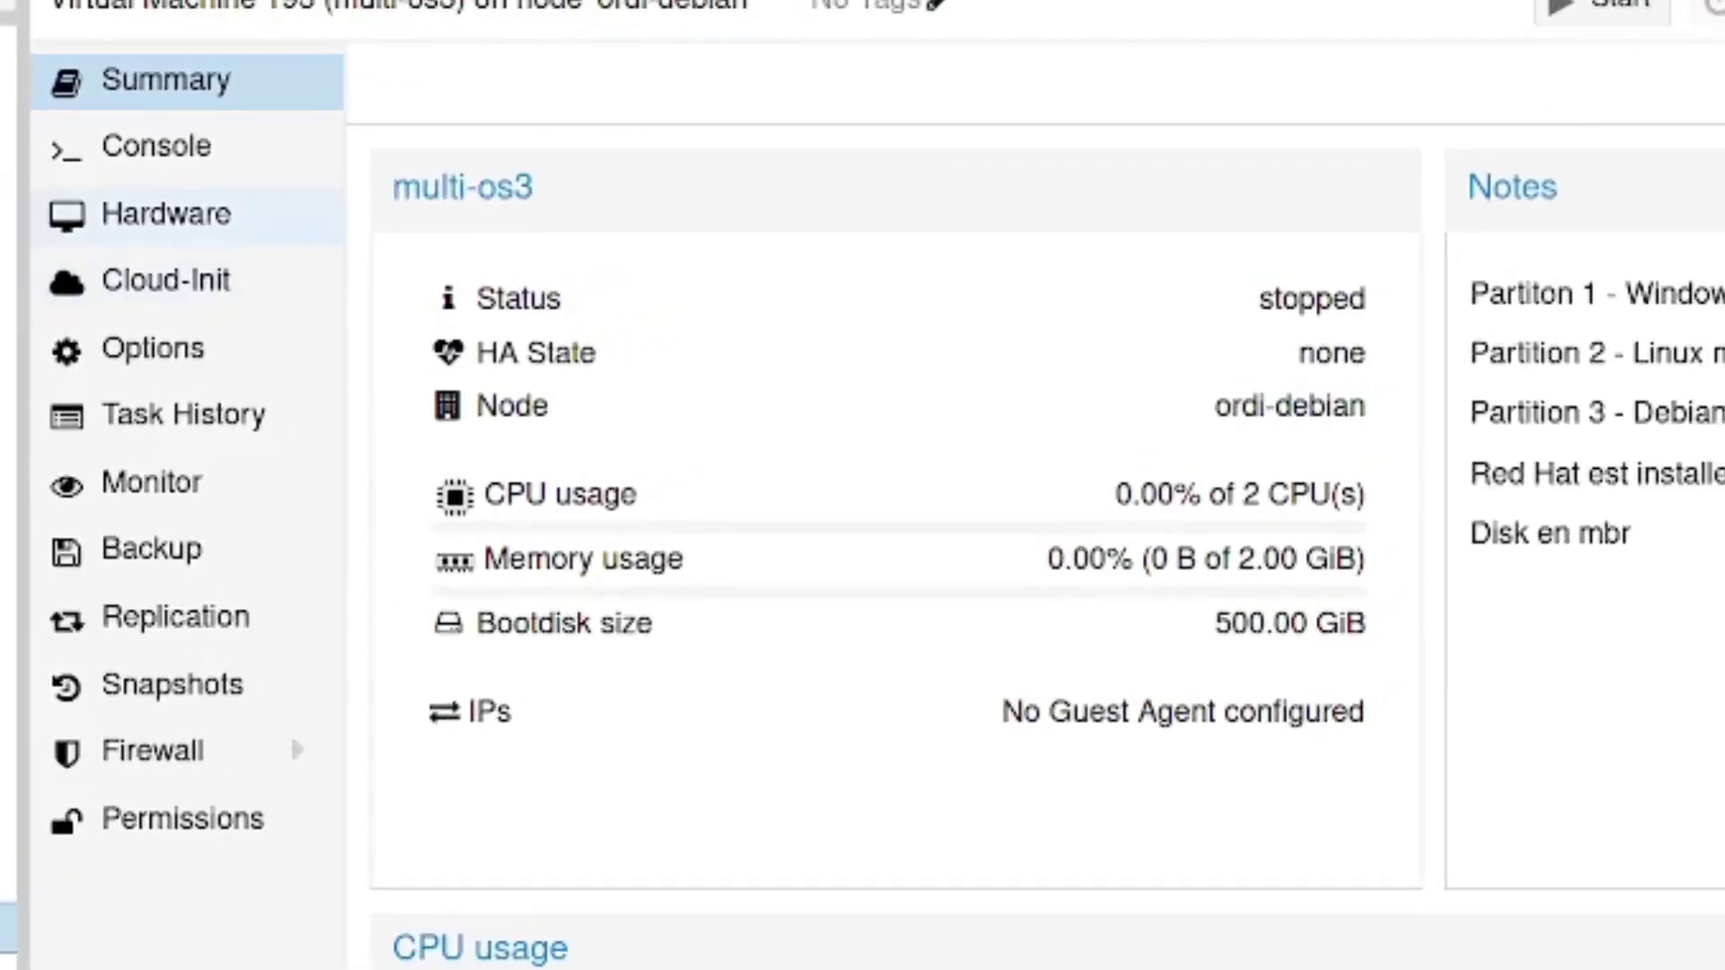
{"action": "left_click", "coordinate": [167, 214]}
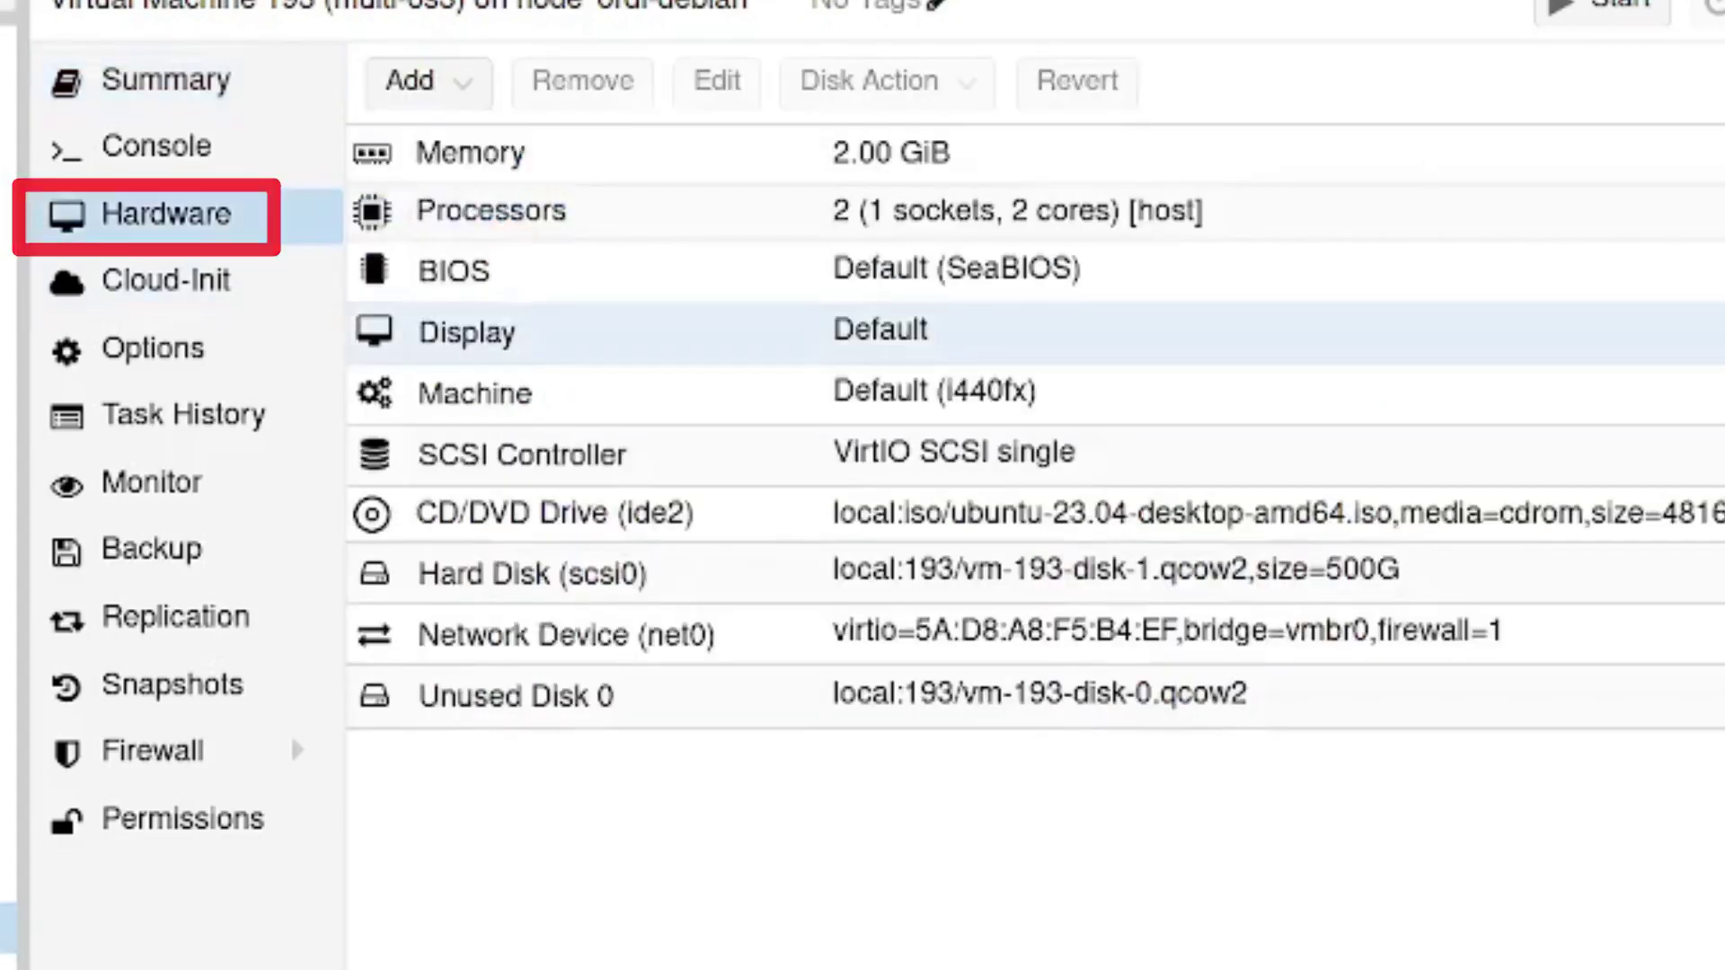
{"action": "left_click", "coordinate": [555, 513]}
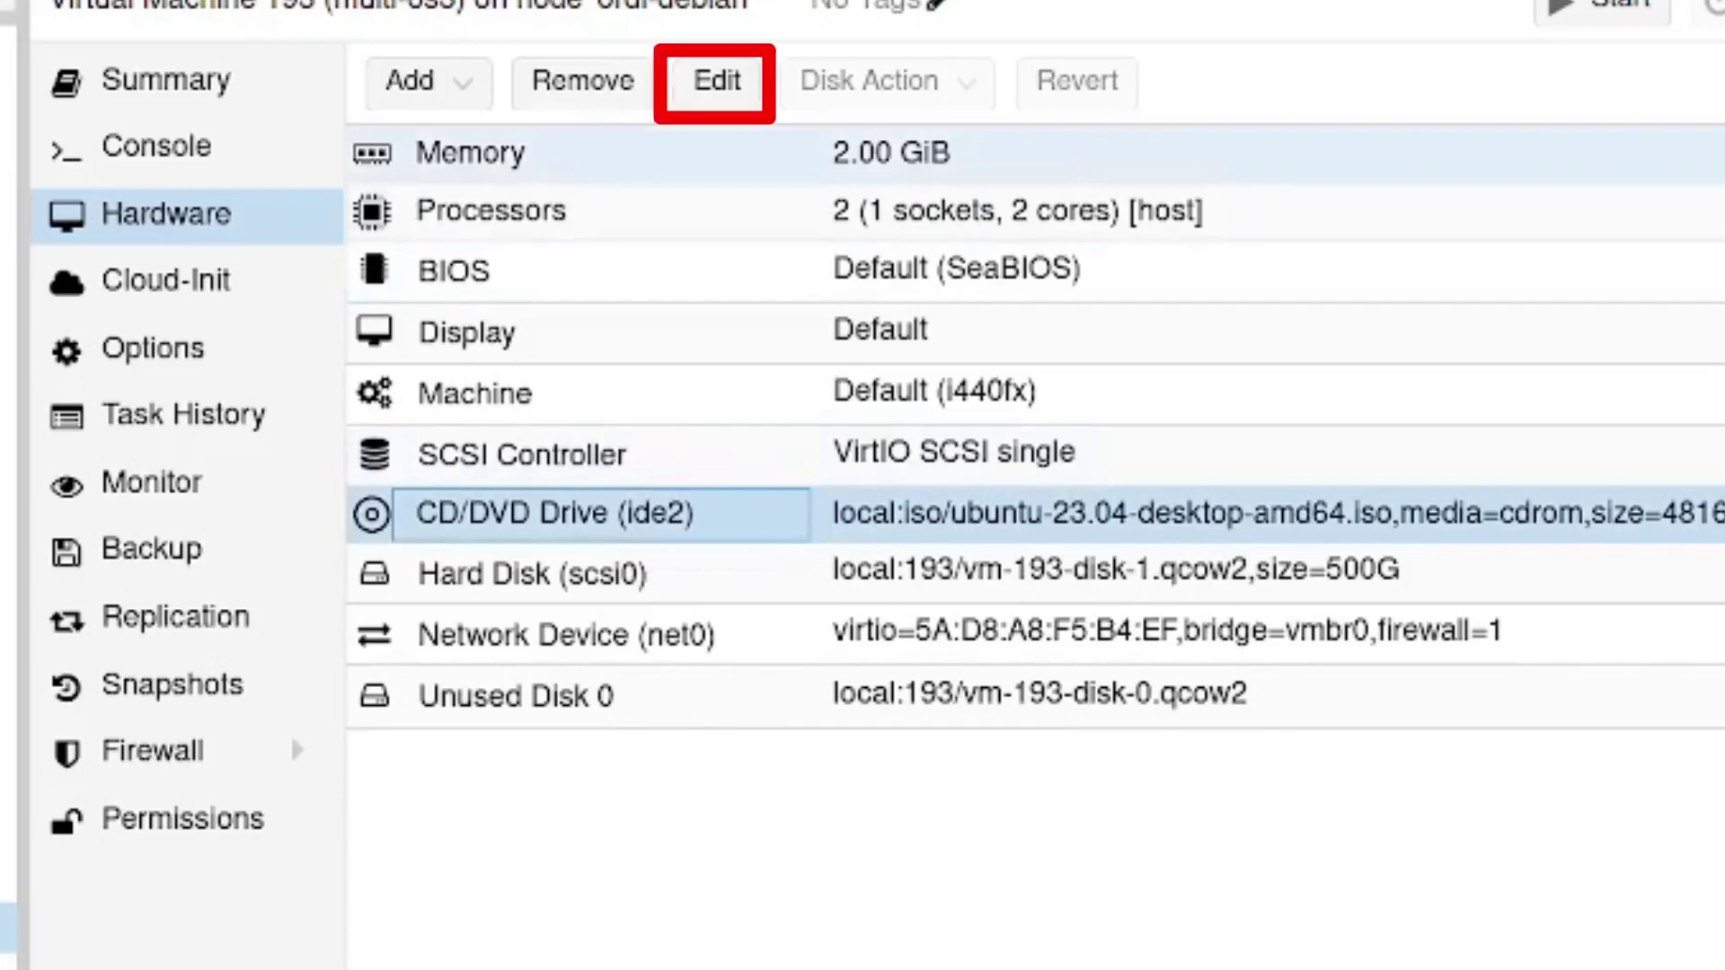
{"action": "left_click", "coordinate": [716, 81]}
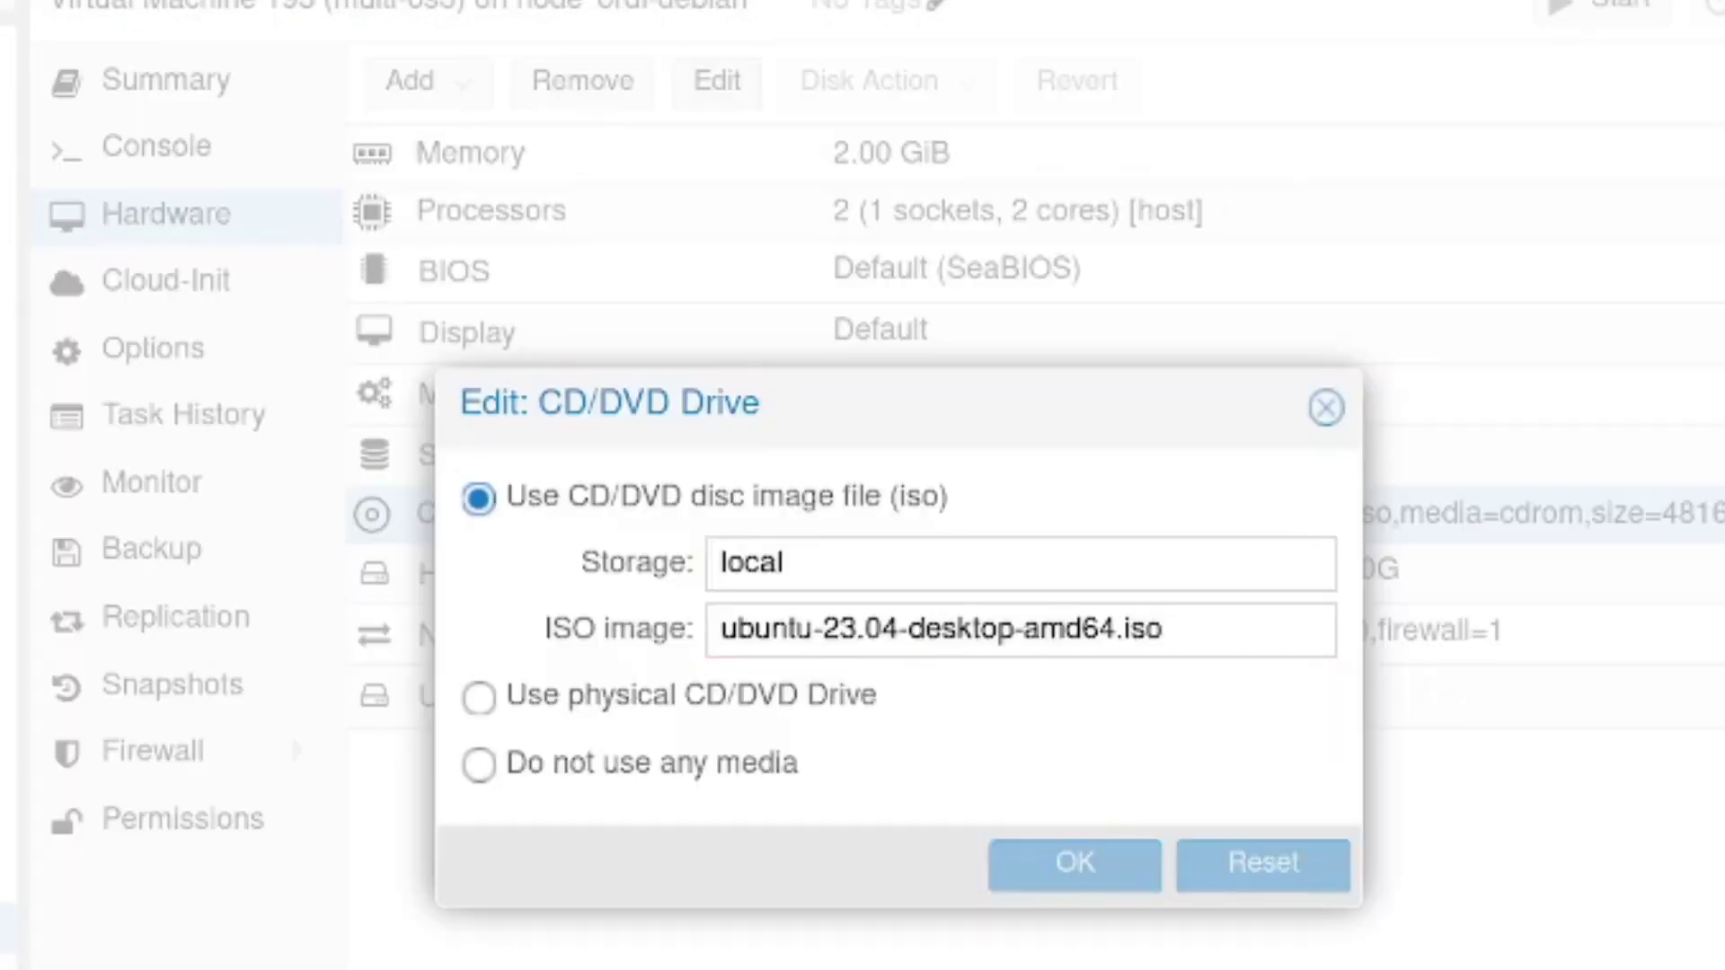
{"action": "left_click", "coordinate": [1103, 629]}
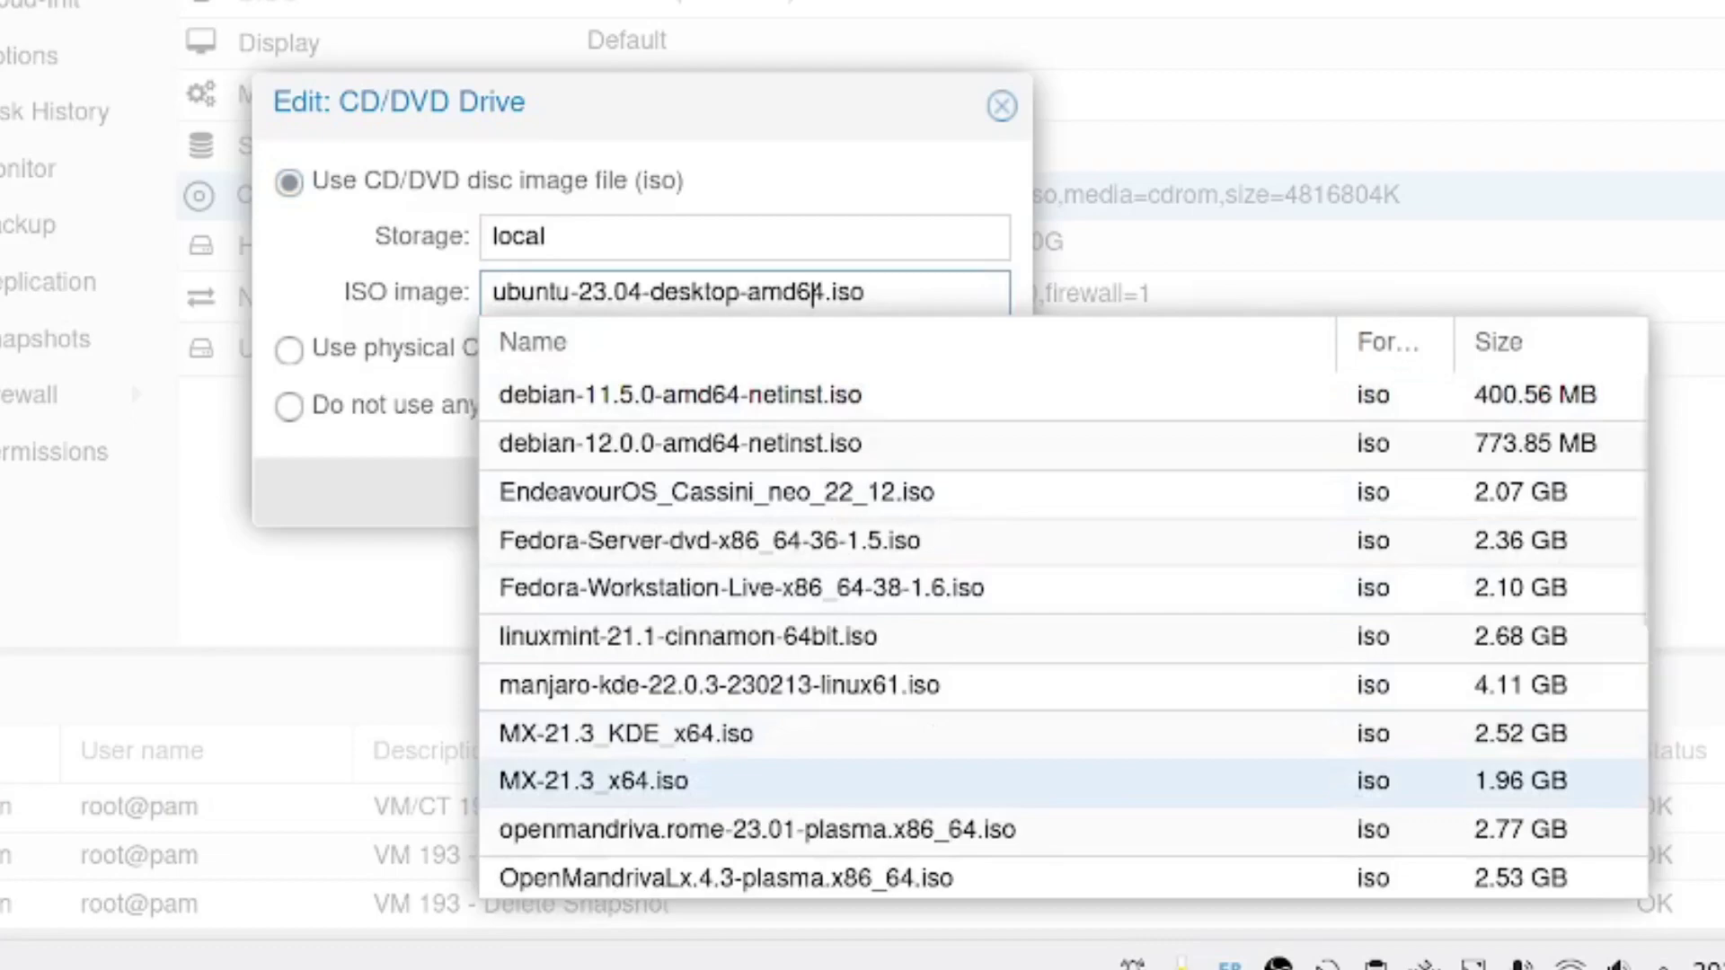
{"action": "scroll", "coordinate": [898, 552], "scroll_direction": "down", "scroll_amount": 5}
{"action": "scroll", "coordinate": [898, 575], "scroll_direction": "down", "scroll_amount": 2}
{"action": "scroll", "coordinate": [898, 575], "scroll_direction": "up", "scroll_amount": 6}
{"action": "key", "text": "Up"}
{"action": "key", "text": "Up"}
{"action": "key", "text": "Up"}
{"action": "key", "text": "Up"}
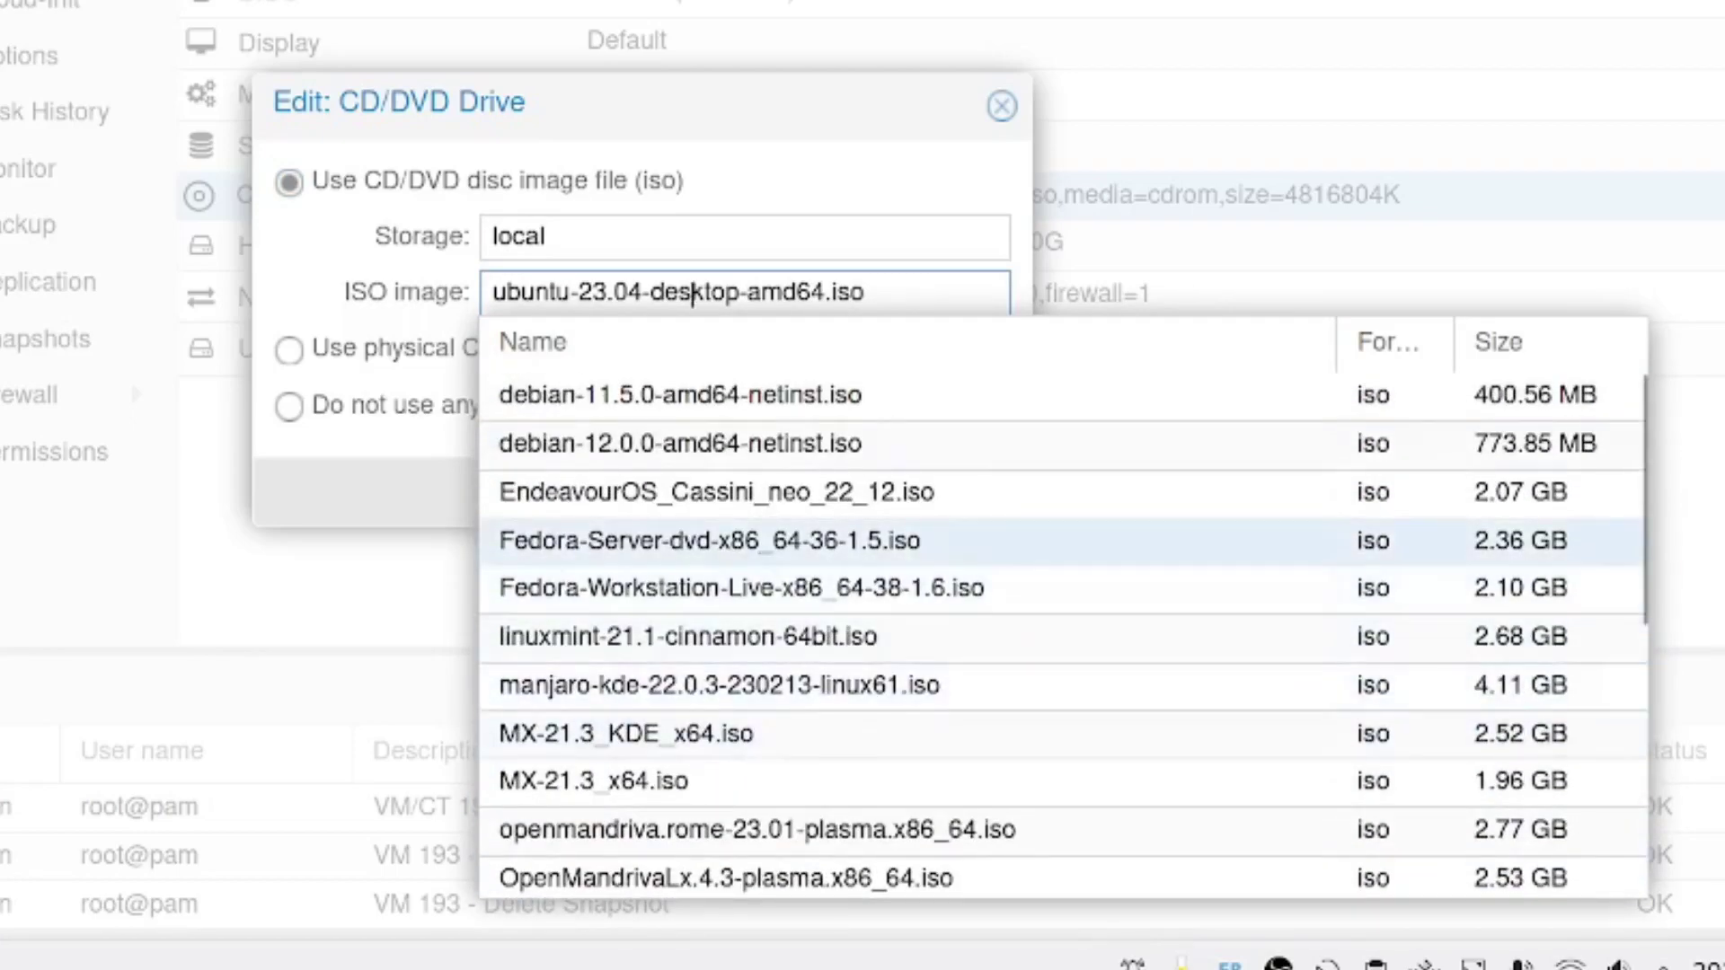
{"action": "key", "text": "Return"}
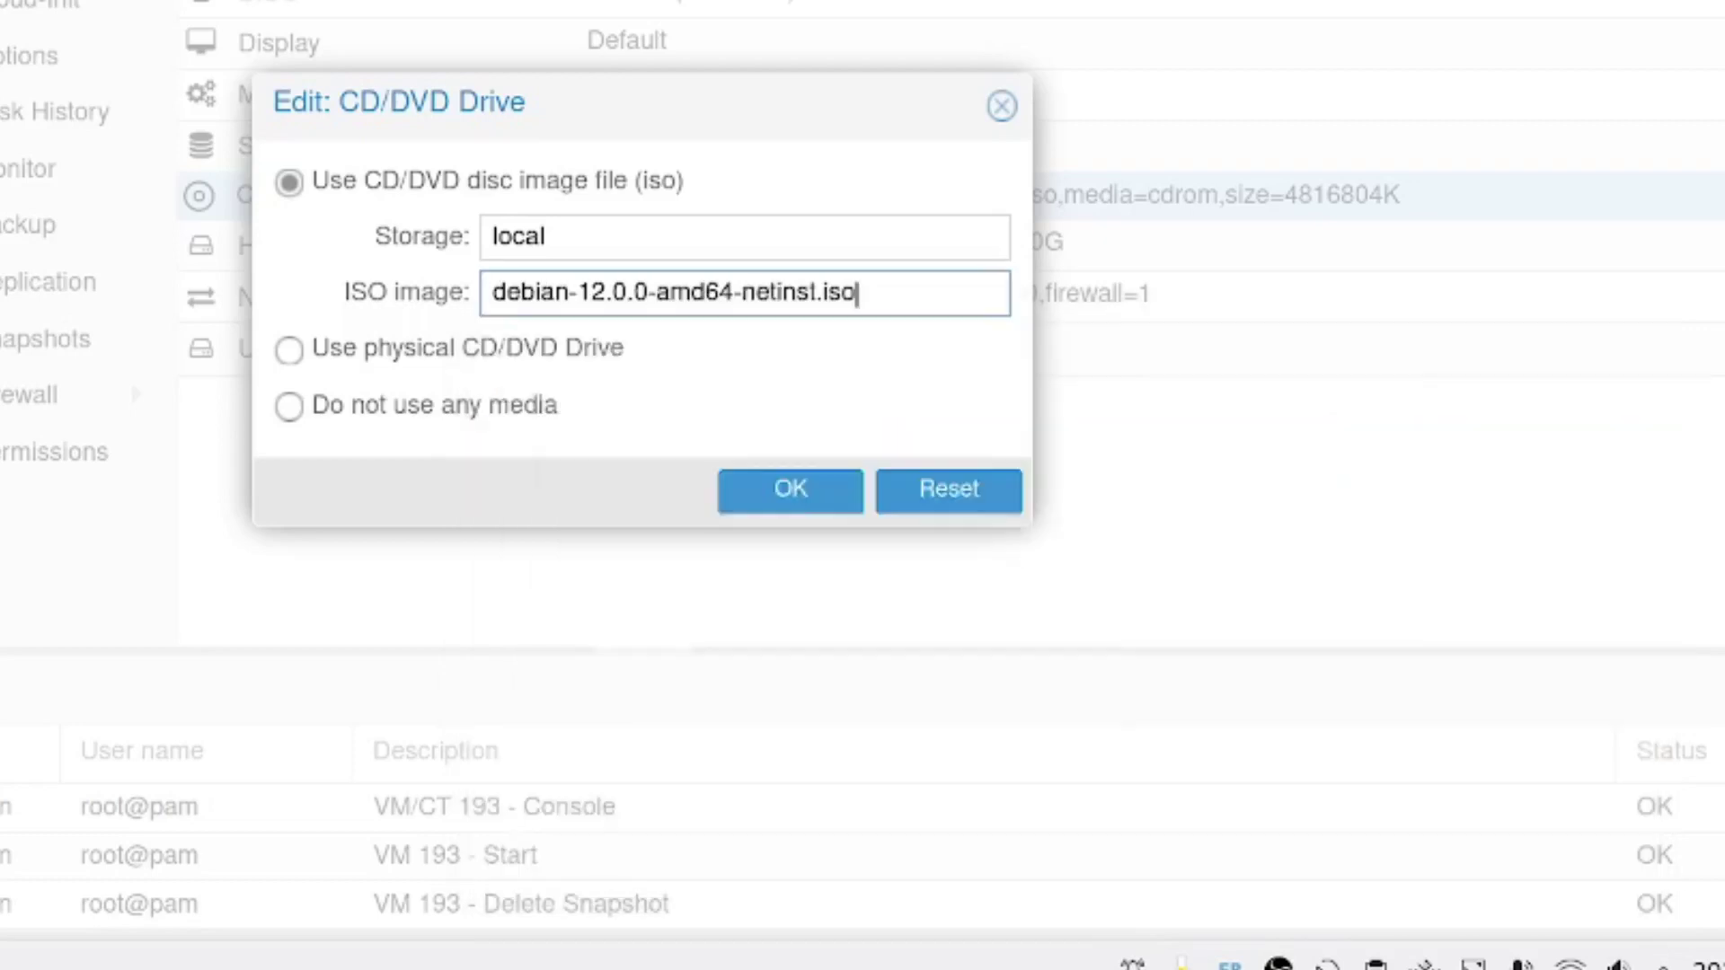
{"action": "key", "text": "Return"}
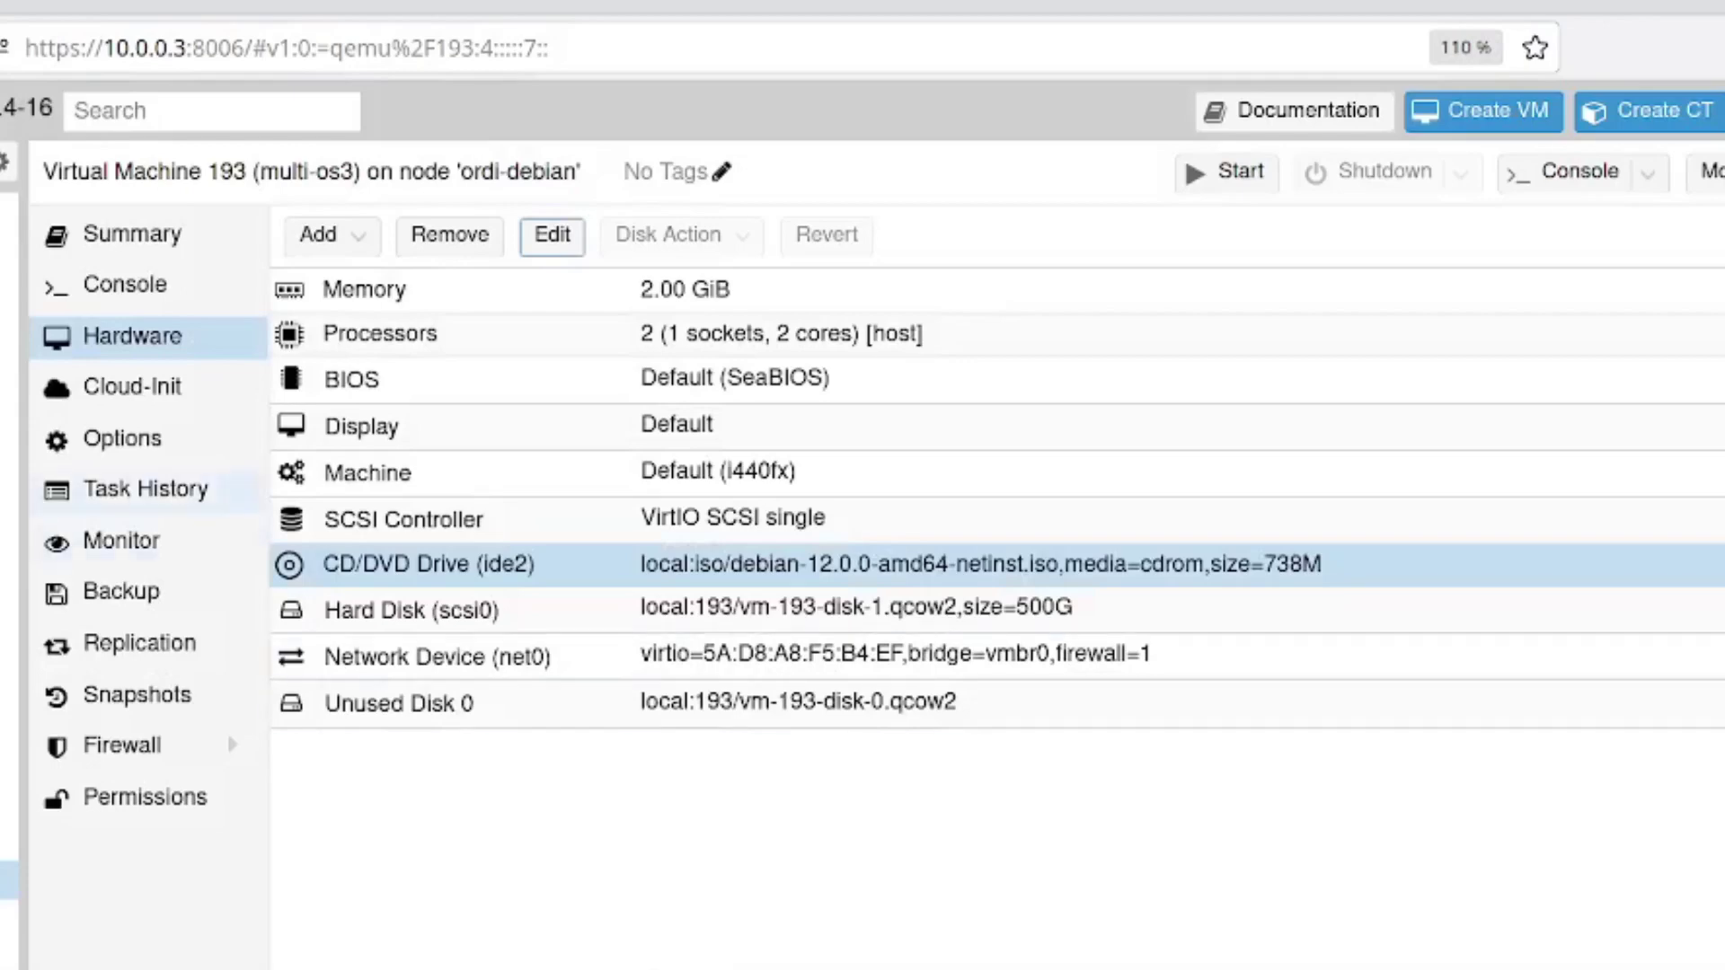
Change the VM's boot order so that the CD/DVD drive ide2 comes first, ahead of scsi0 and net0.
{"action": "left_click", "coordinate": [123, 439]}
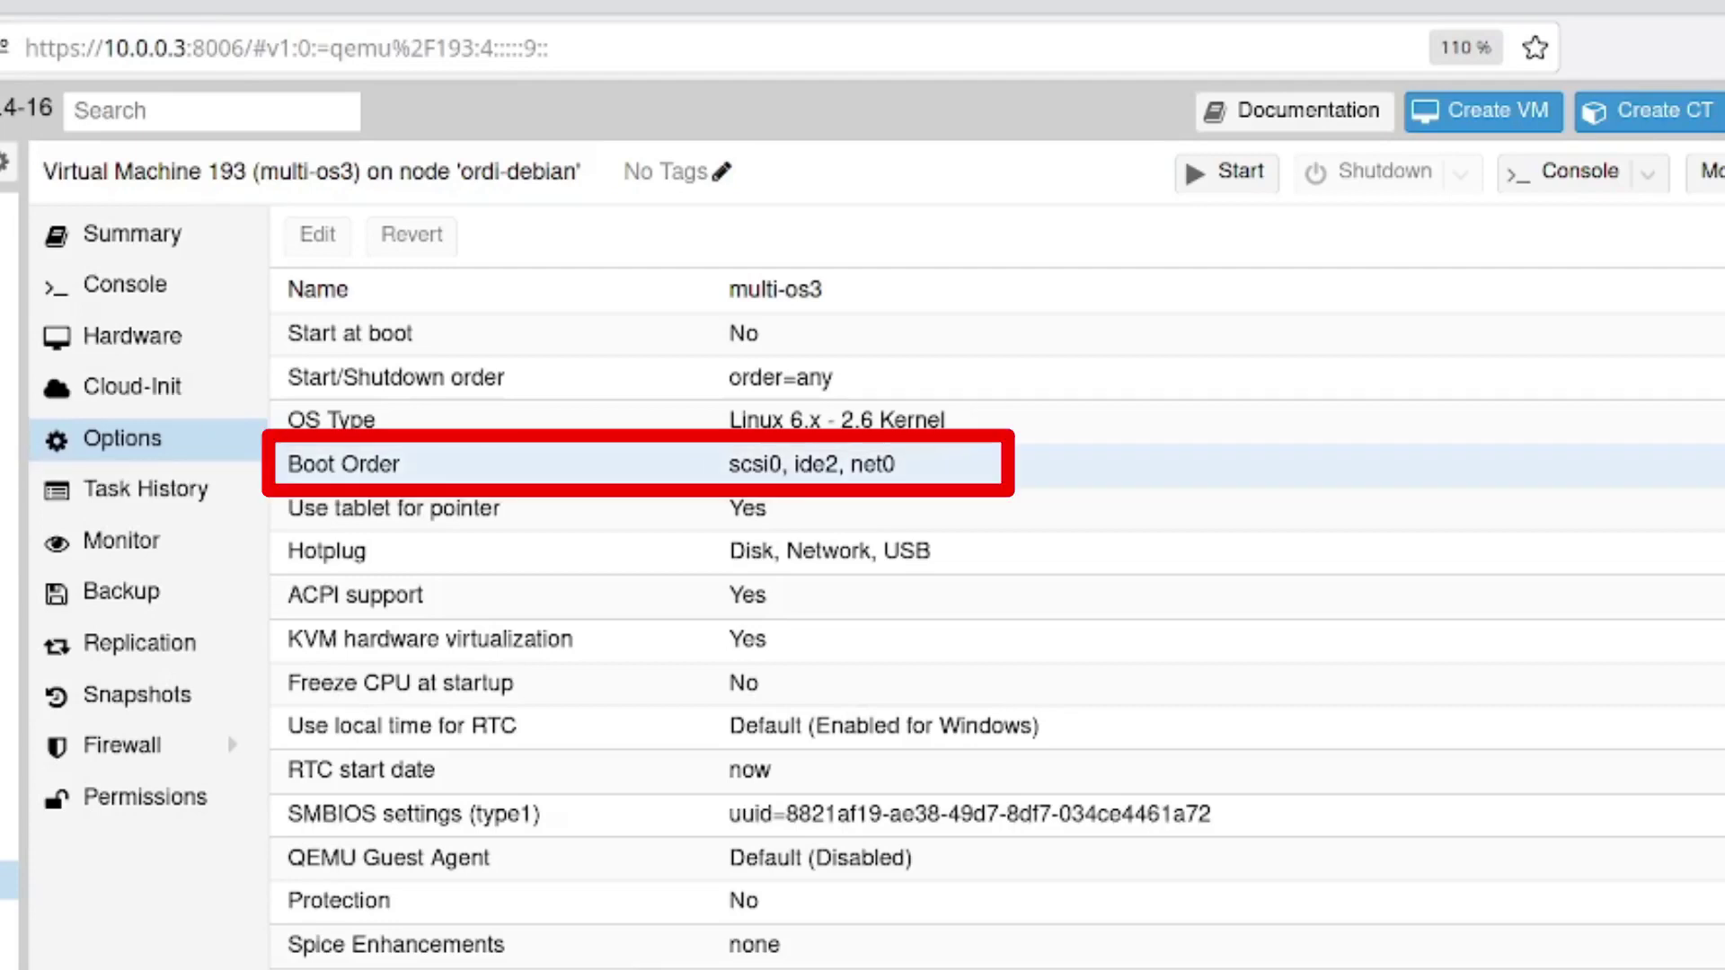
{"action": "left_click", "coordinate": [629, 463]}
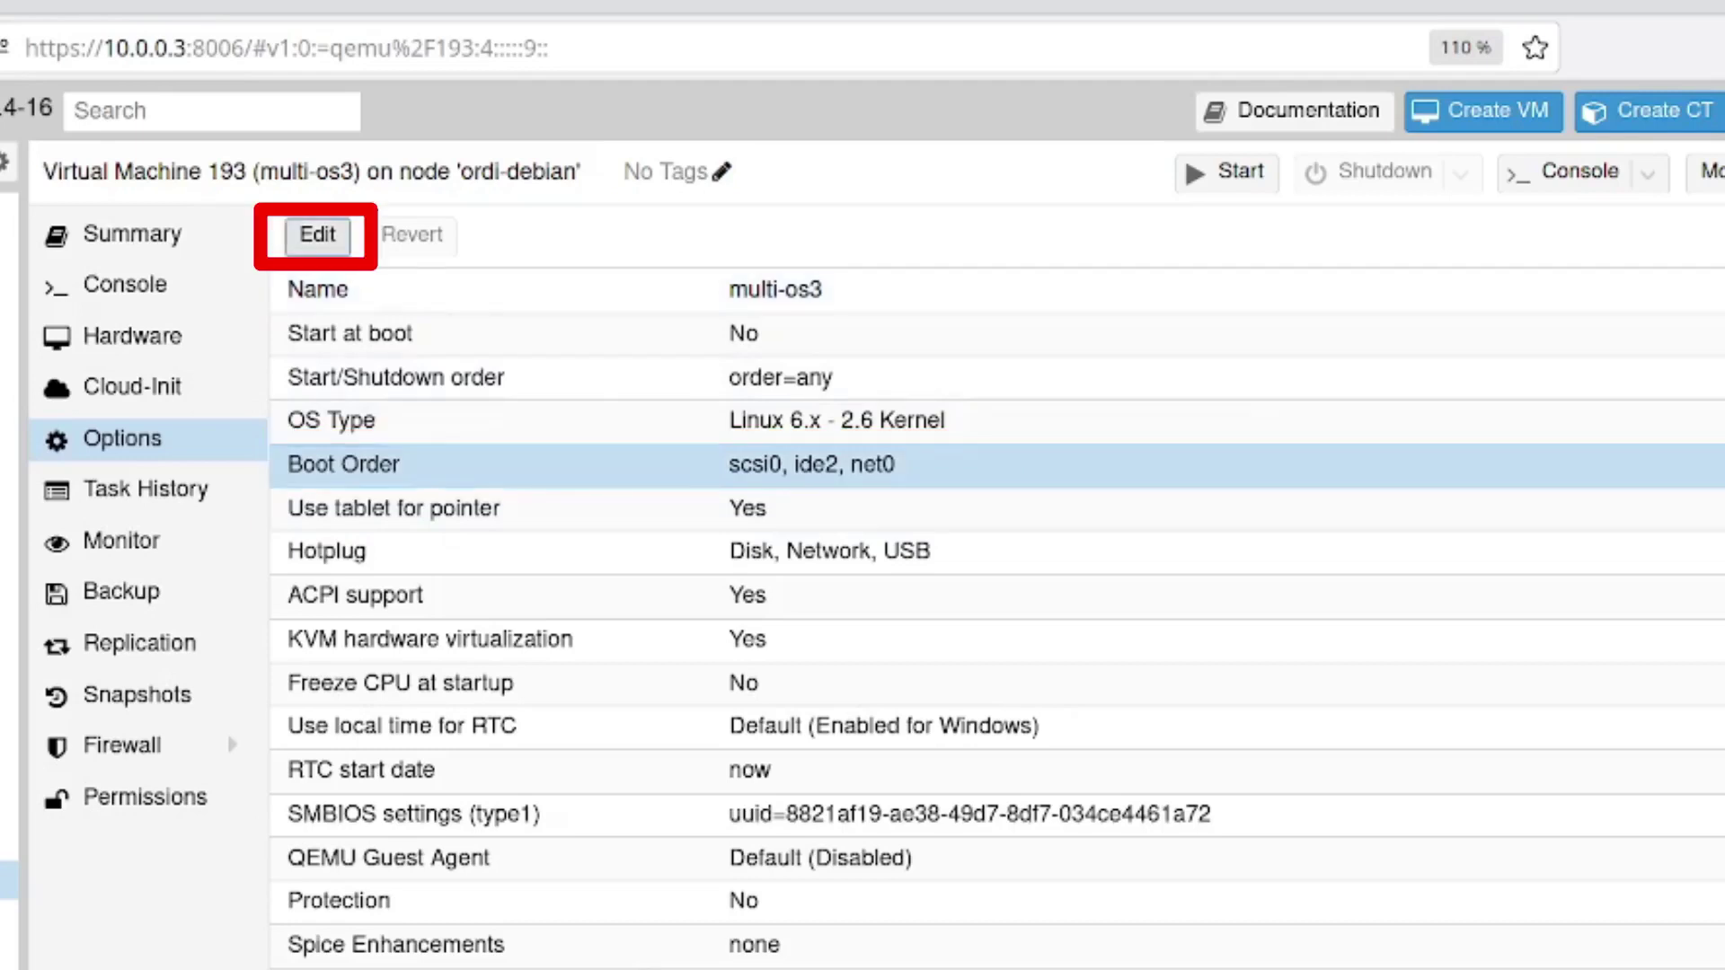
{"action": "left_click", "coordinate": [317, 235]}
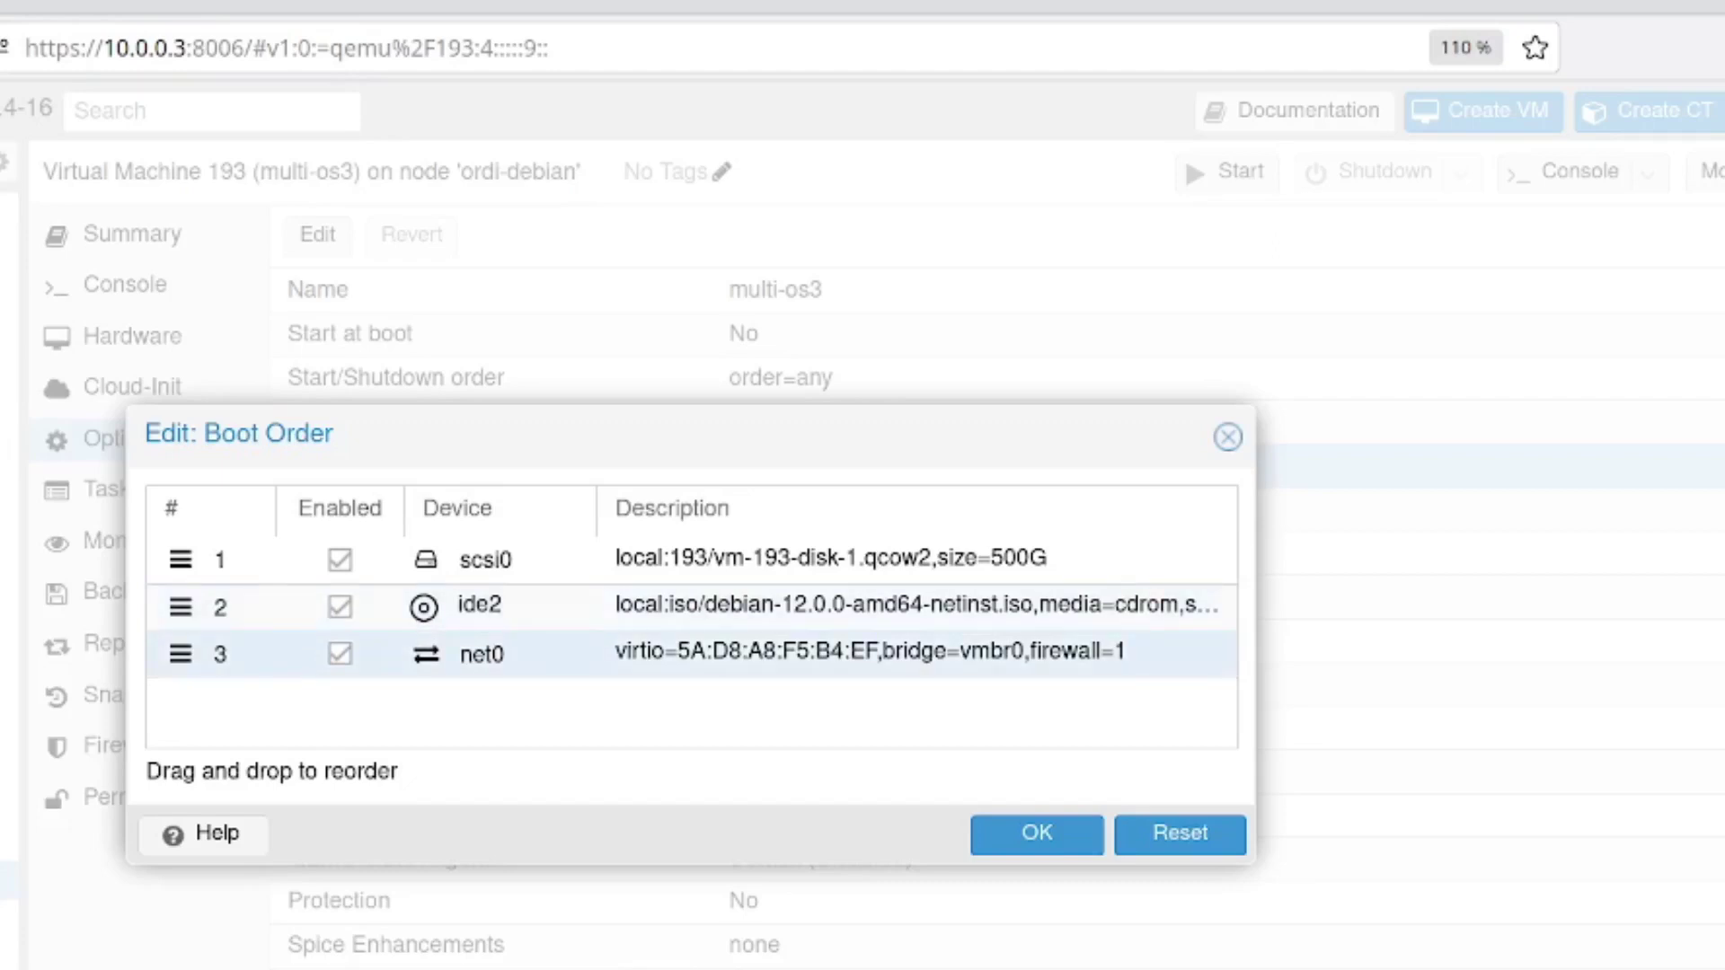
{"action": "left_click_drag", "start_coordinate": [181, 607], "coordinate": [207, 550]}
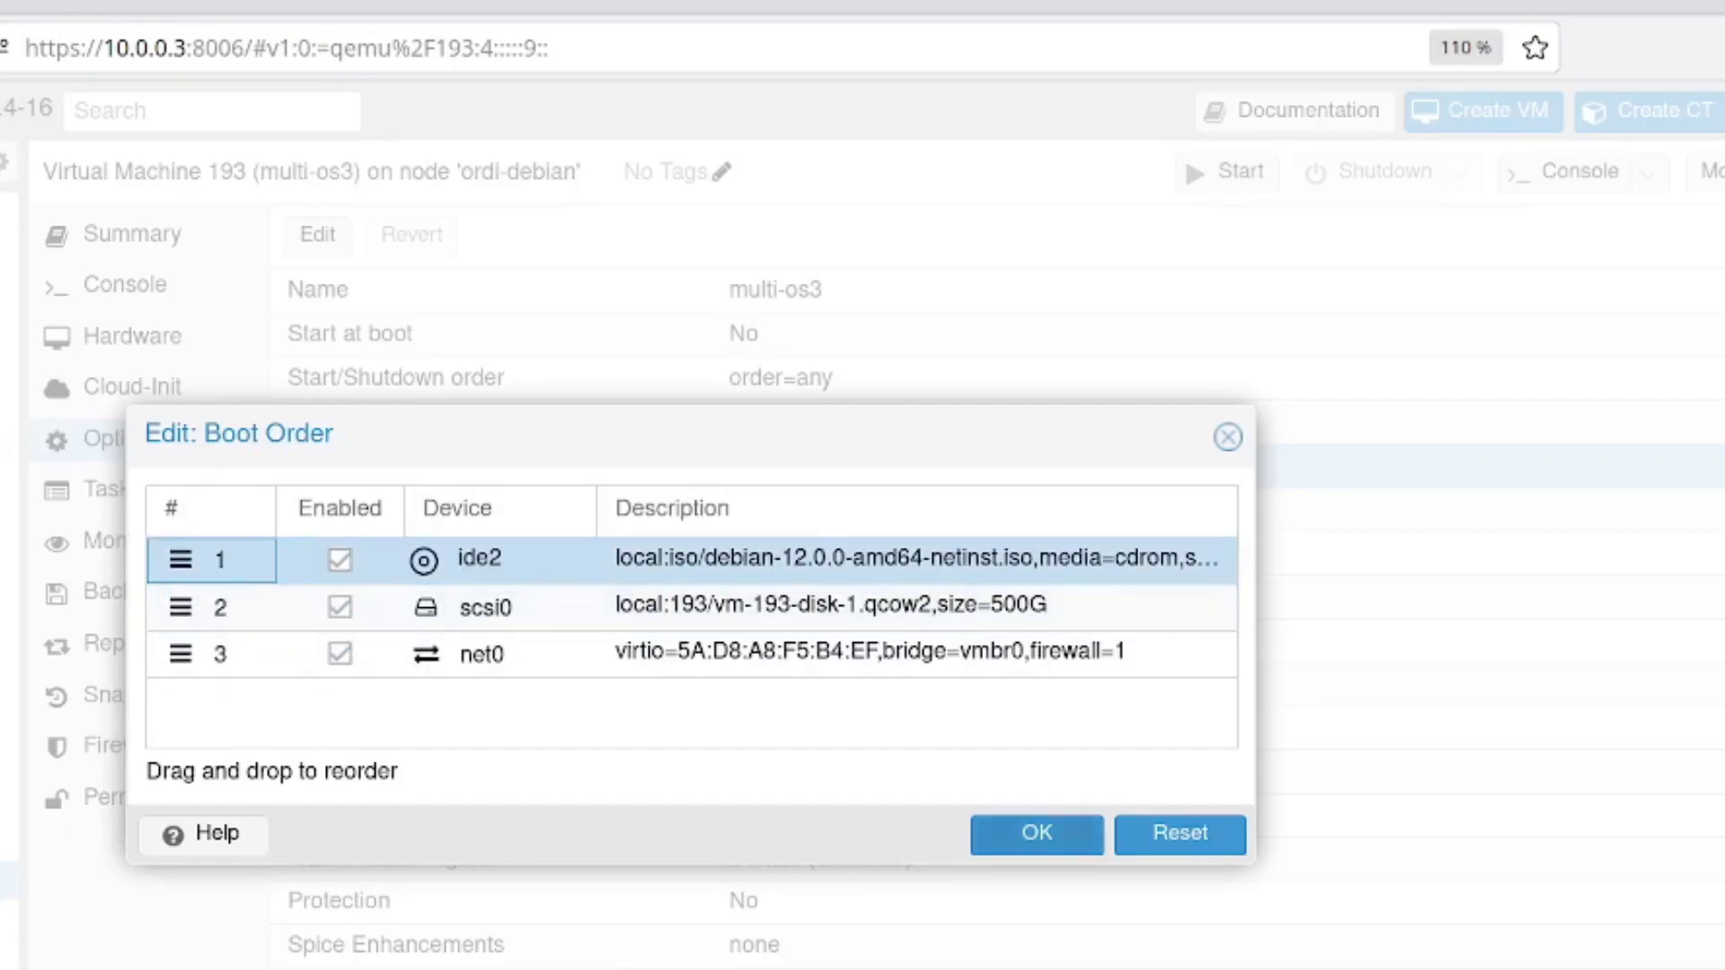
{"action": "key", "text": "Return"}
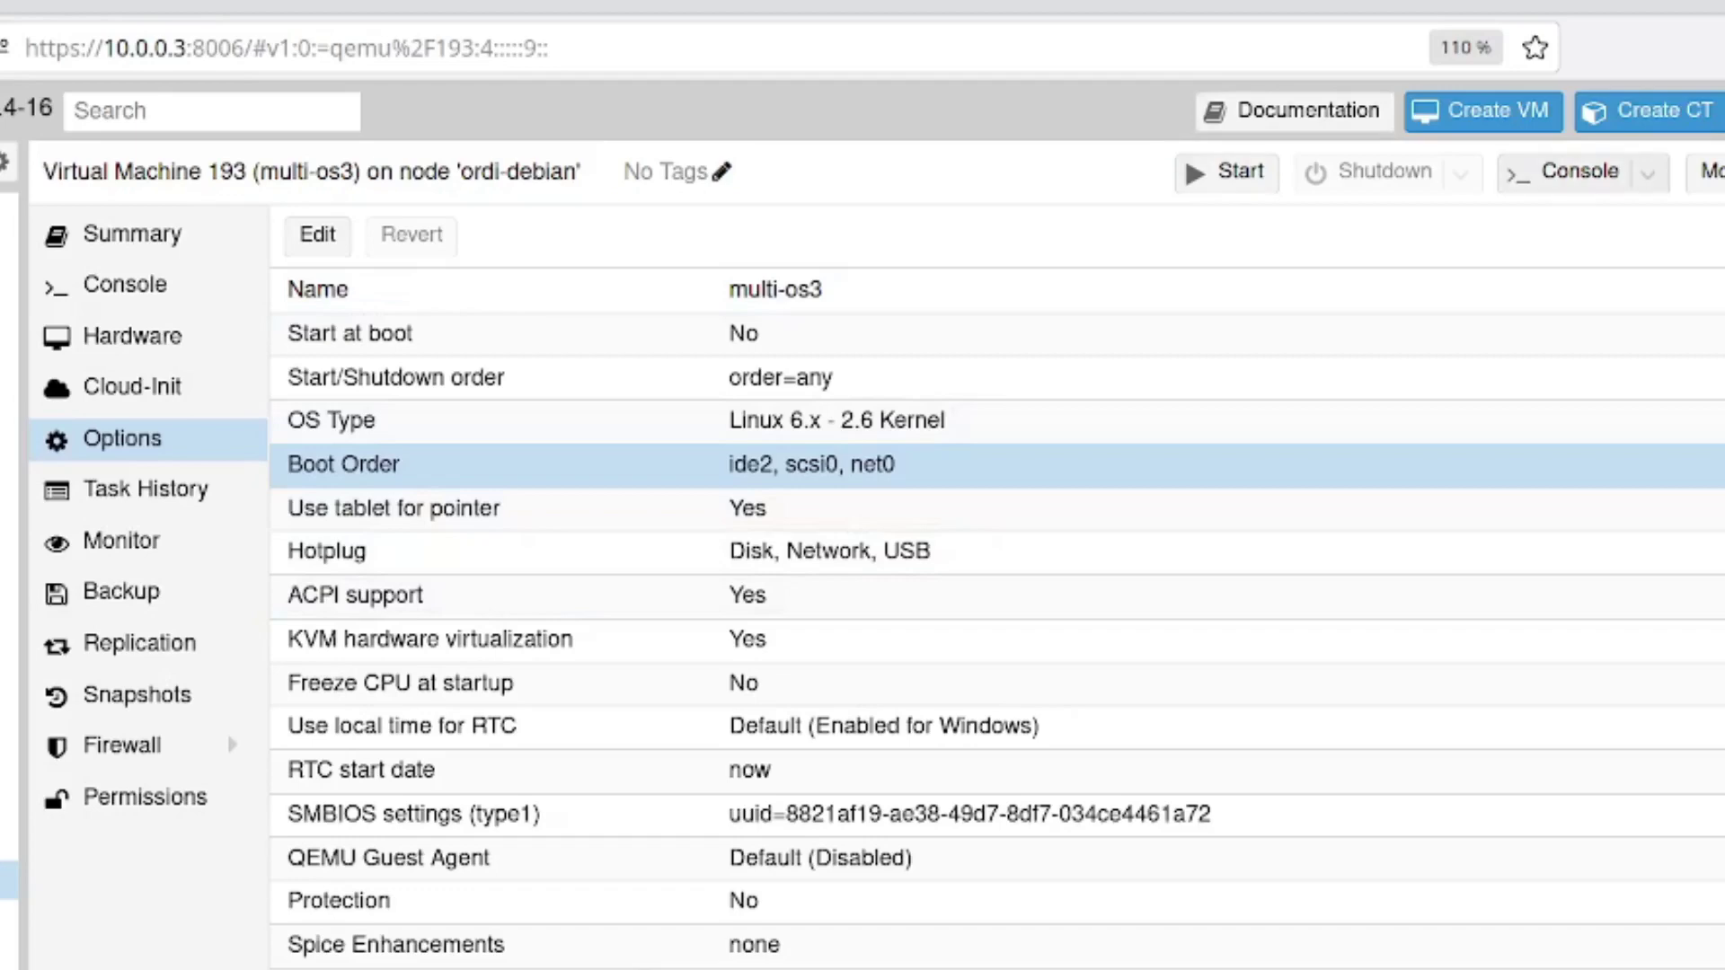
Start the multi-os3 VM from its maximized console and halt the Debian installer countdown with Graphical install highlighted.
{"action": "left_click", "coordinate": [1563, 171]}
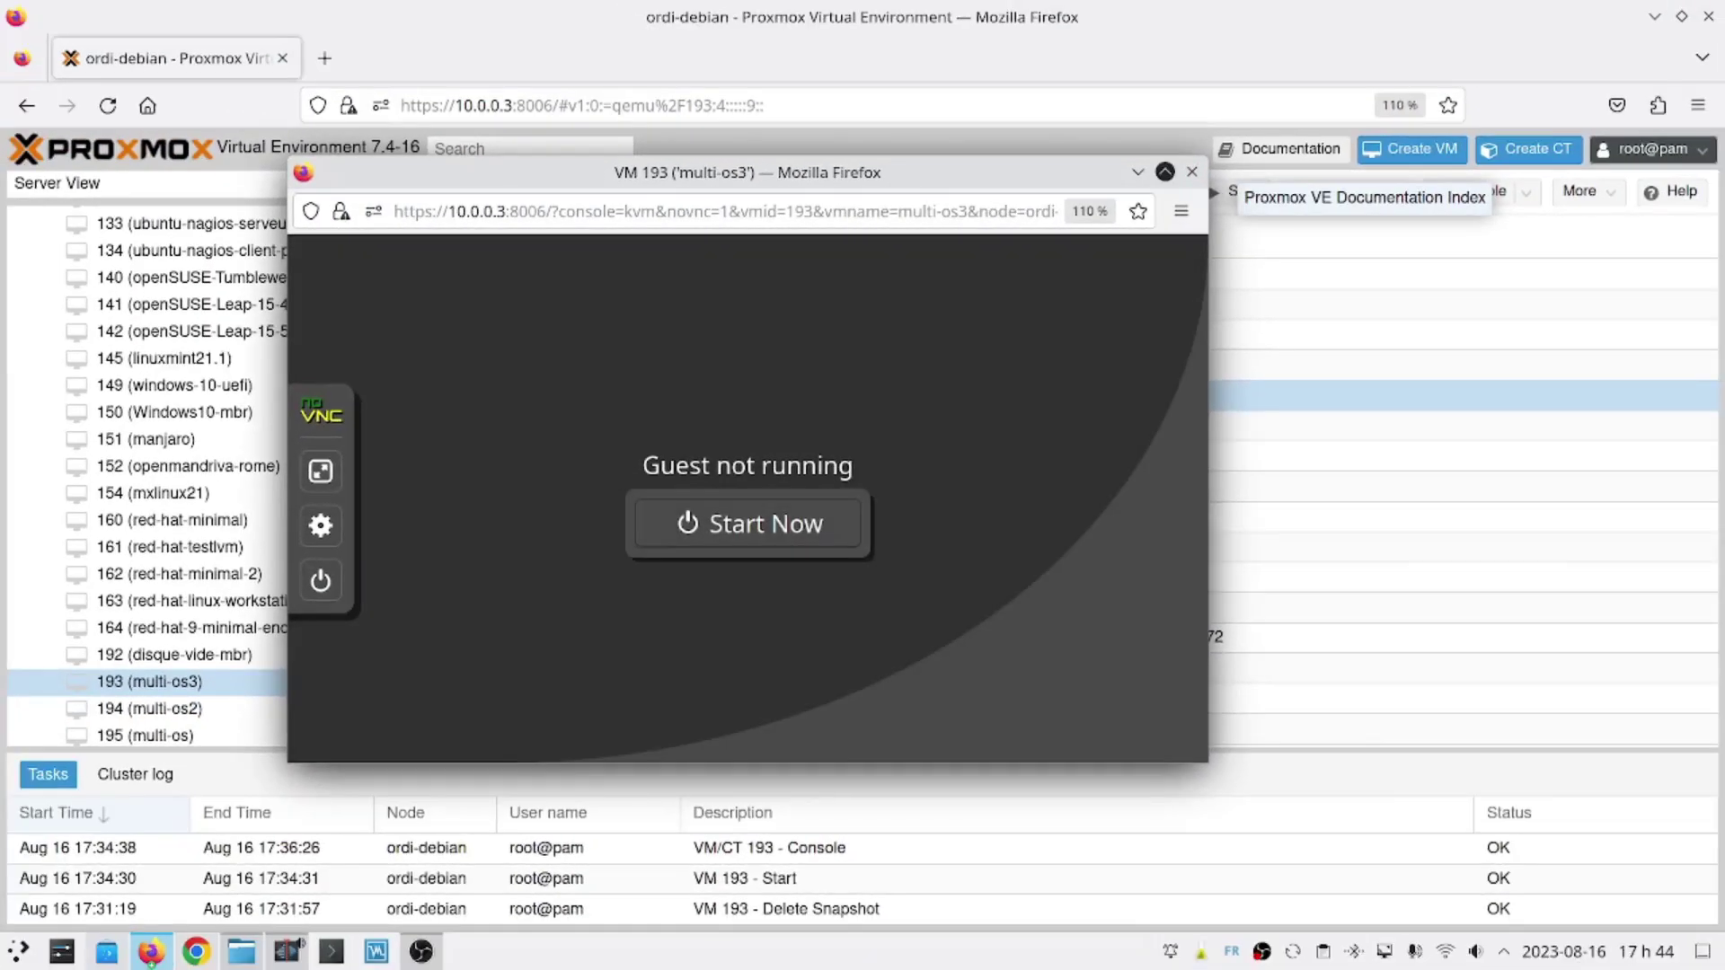
{"action": "key", "text": "super+Page_Up"}
{"action": "left_click", "coordinate": [718, 644]}
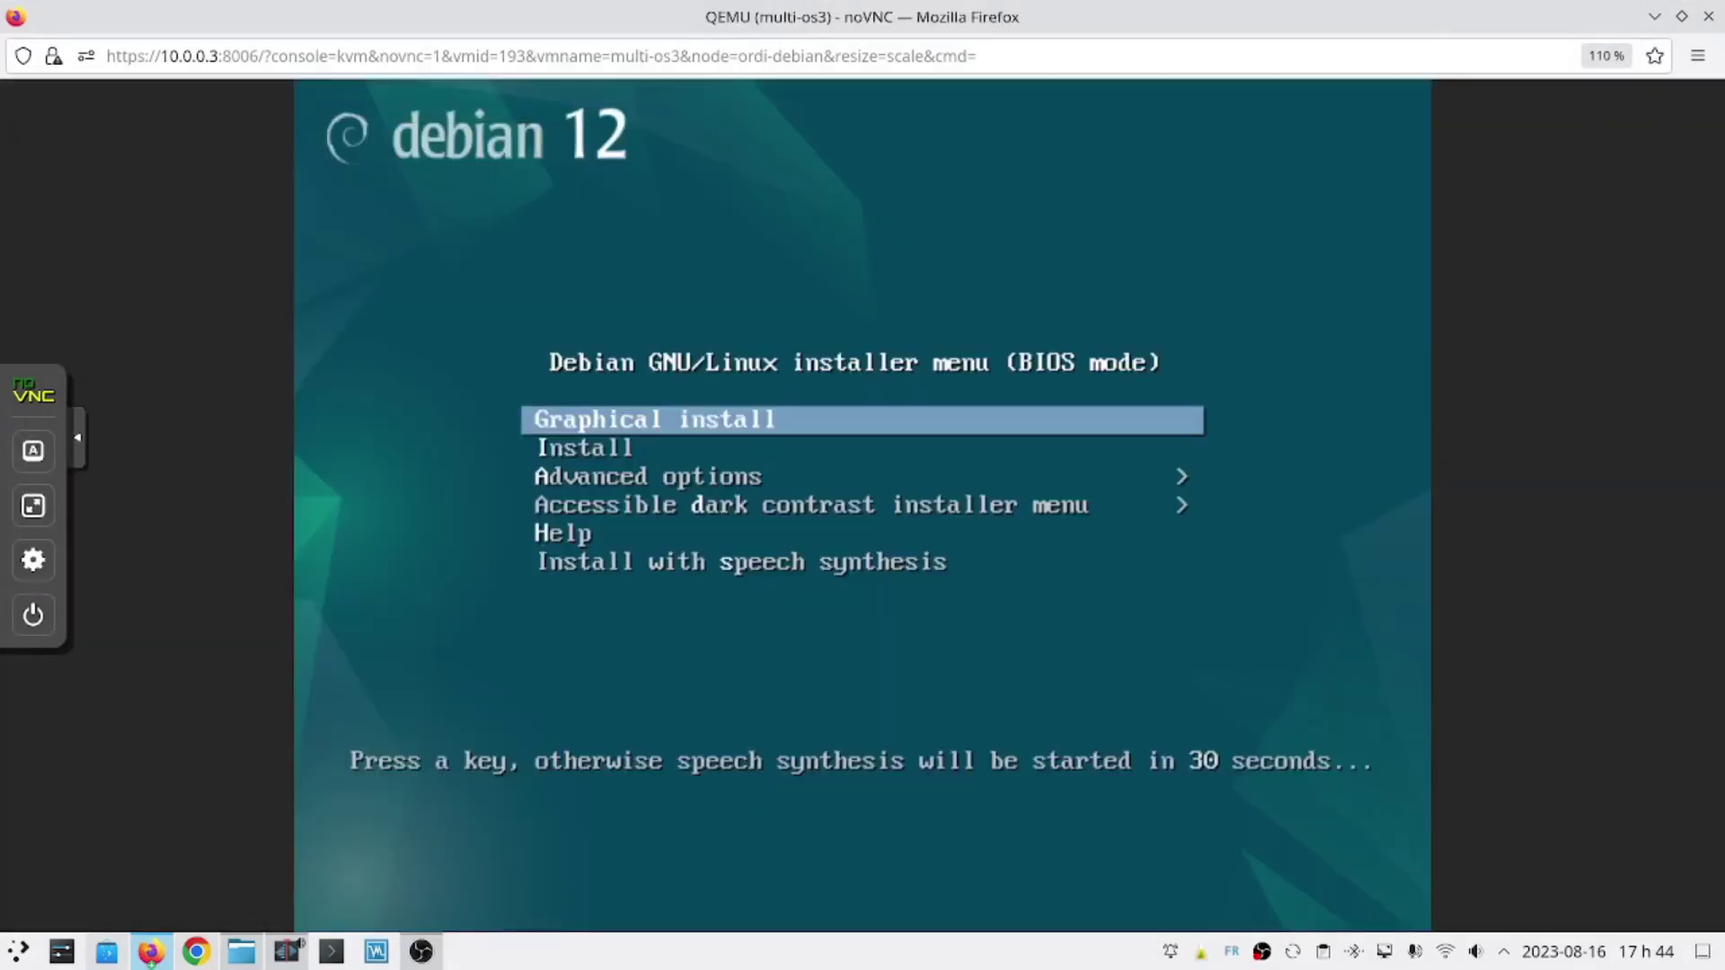
{"action": "key", "text": "Down"}
{"action": "key", "text": "Up"}
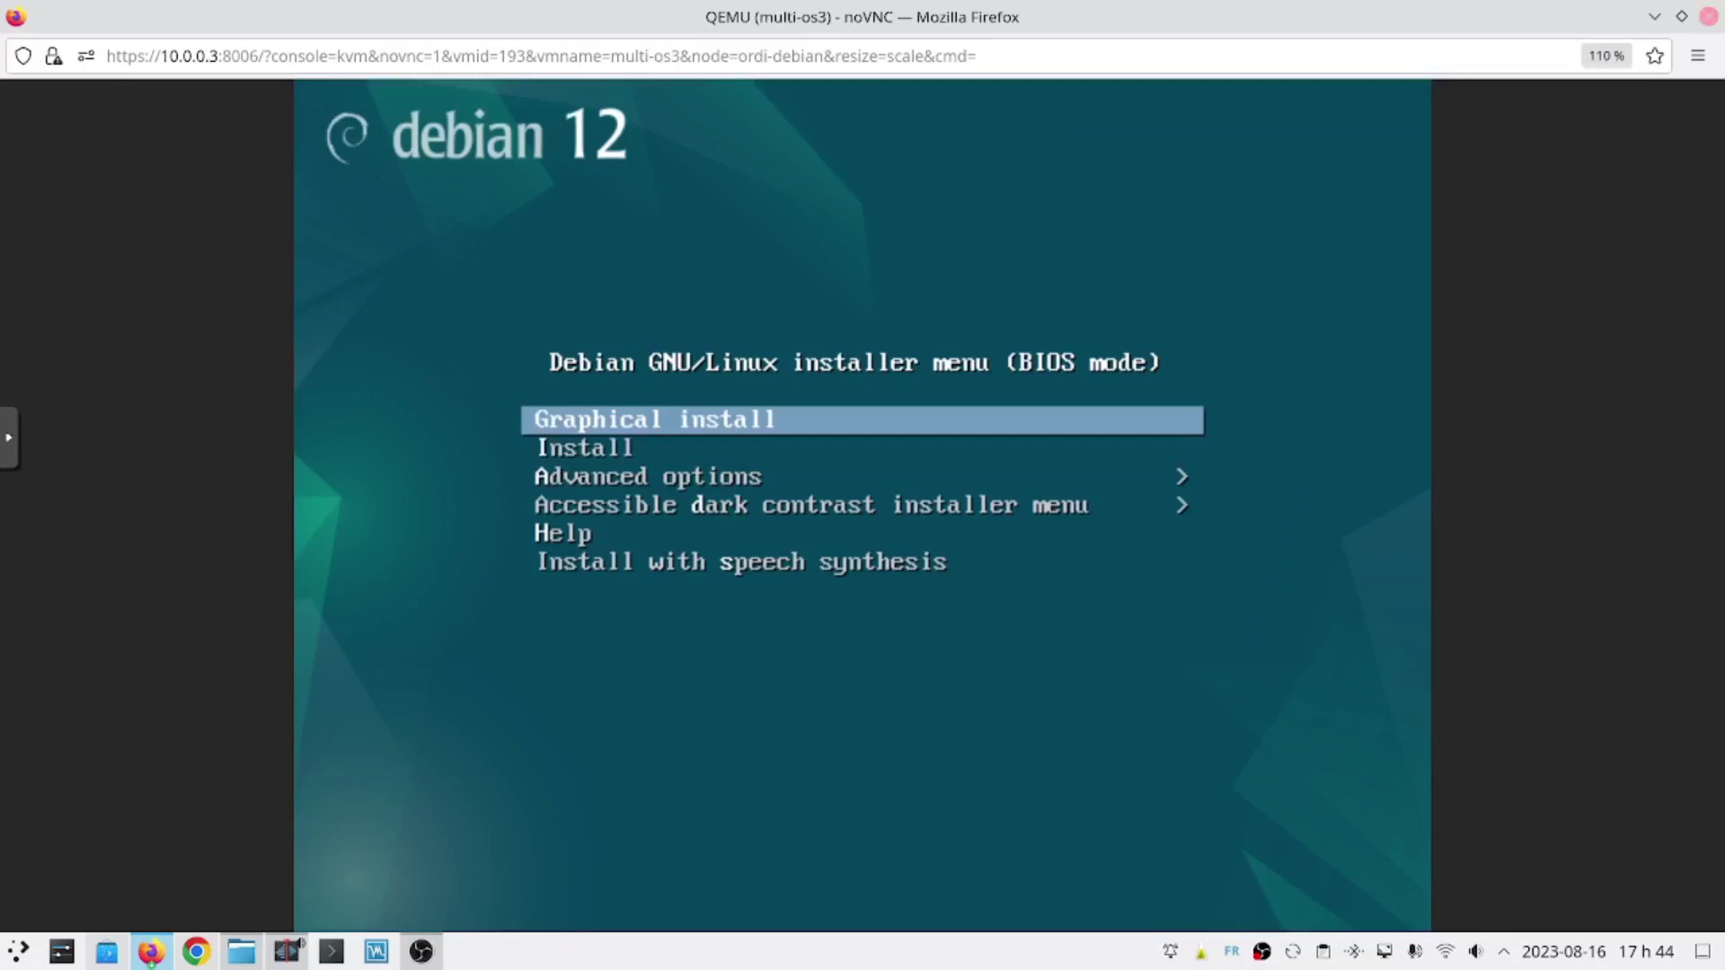
Close the console window and stop the running multi-os3 VM.
{"action": "left_click", "coordinate": [1708, 16]}
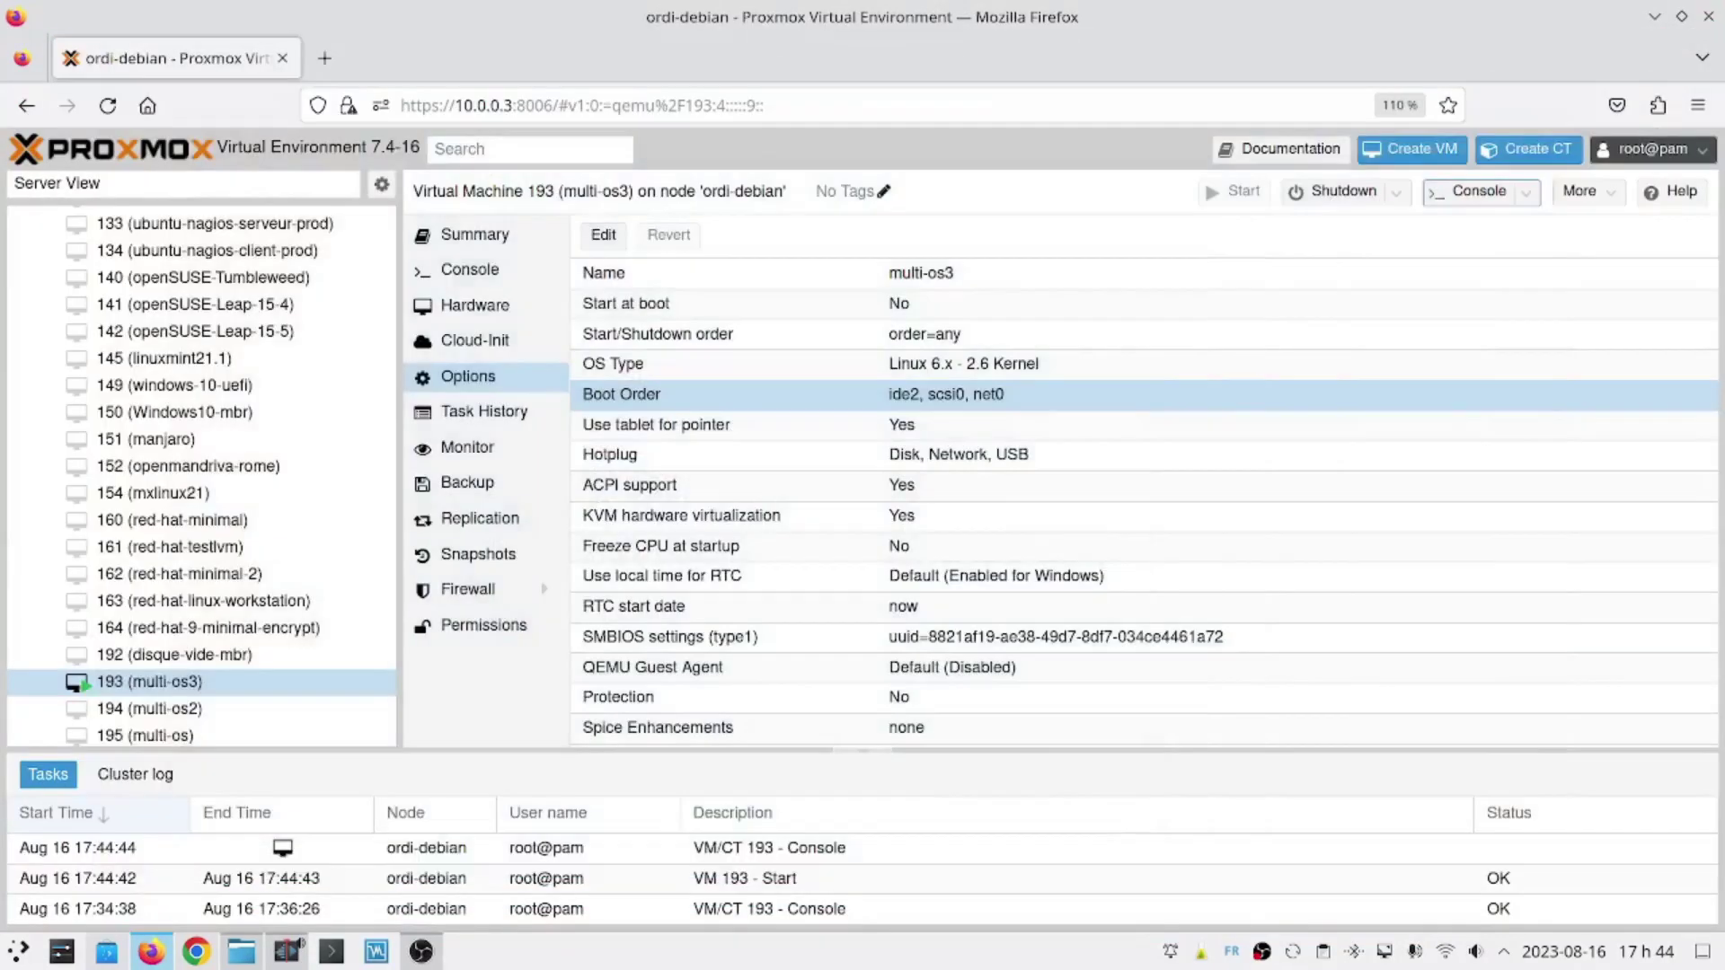
{"action": "left_click", "coordinate": [1397, 192]}
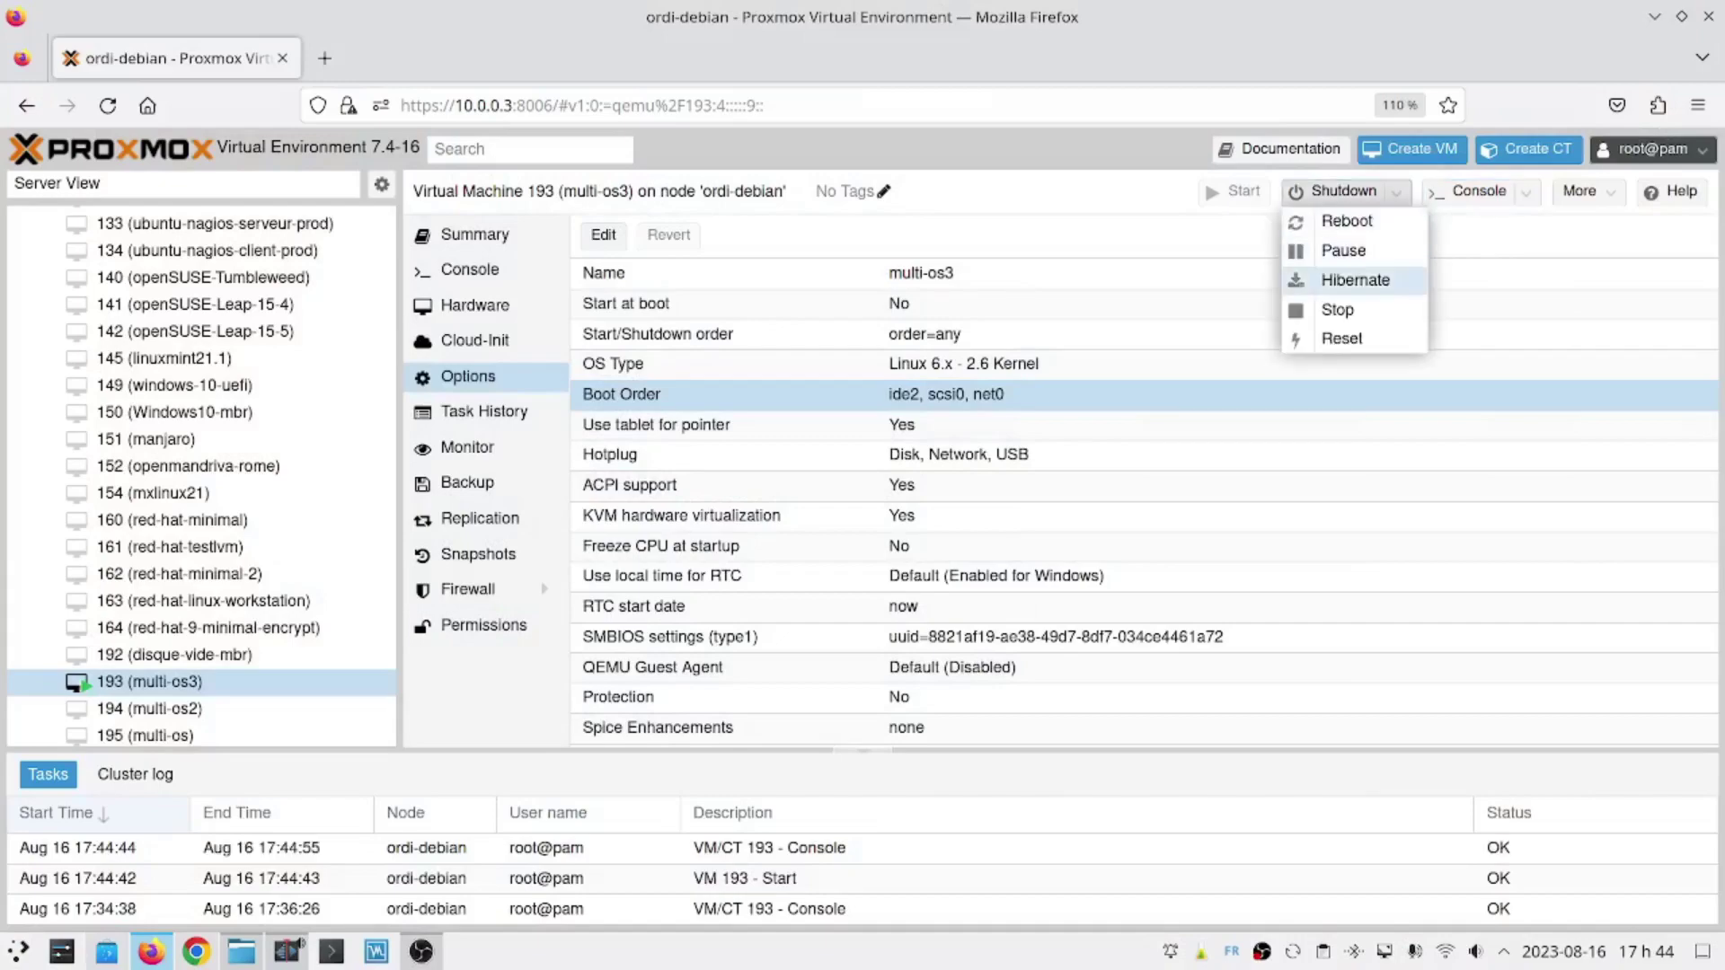
{"action": "left_click", "coordinate": [1329, 311]}
{"action": "key", "text": "Return"}
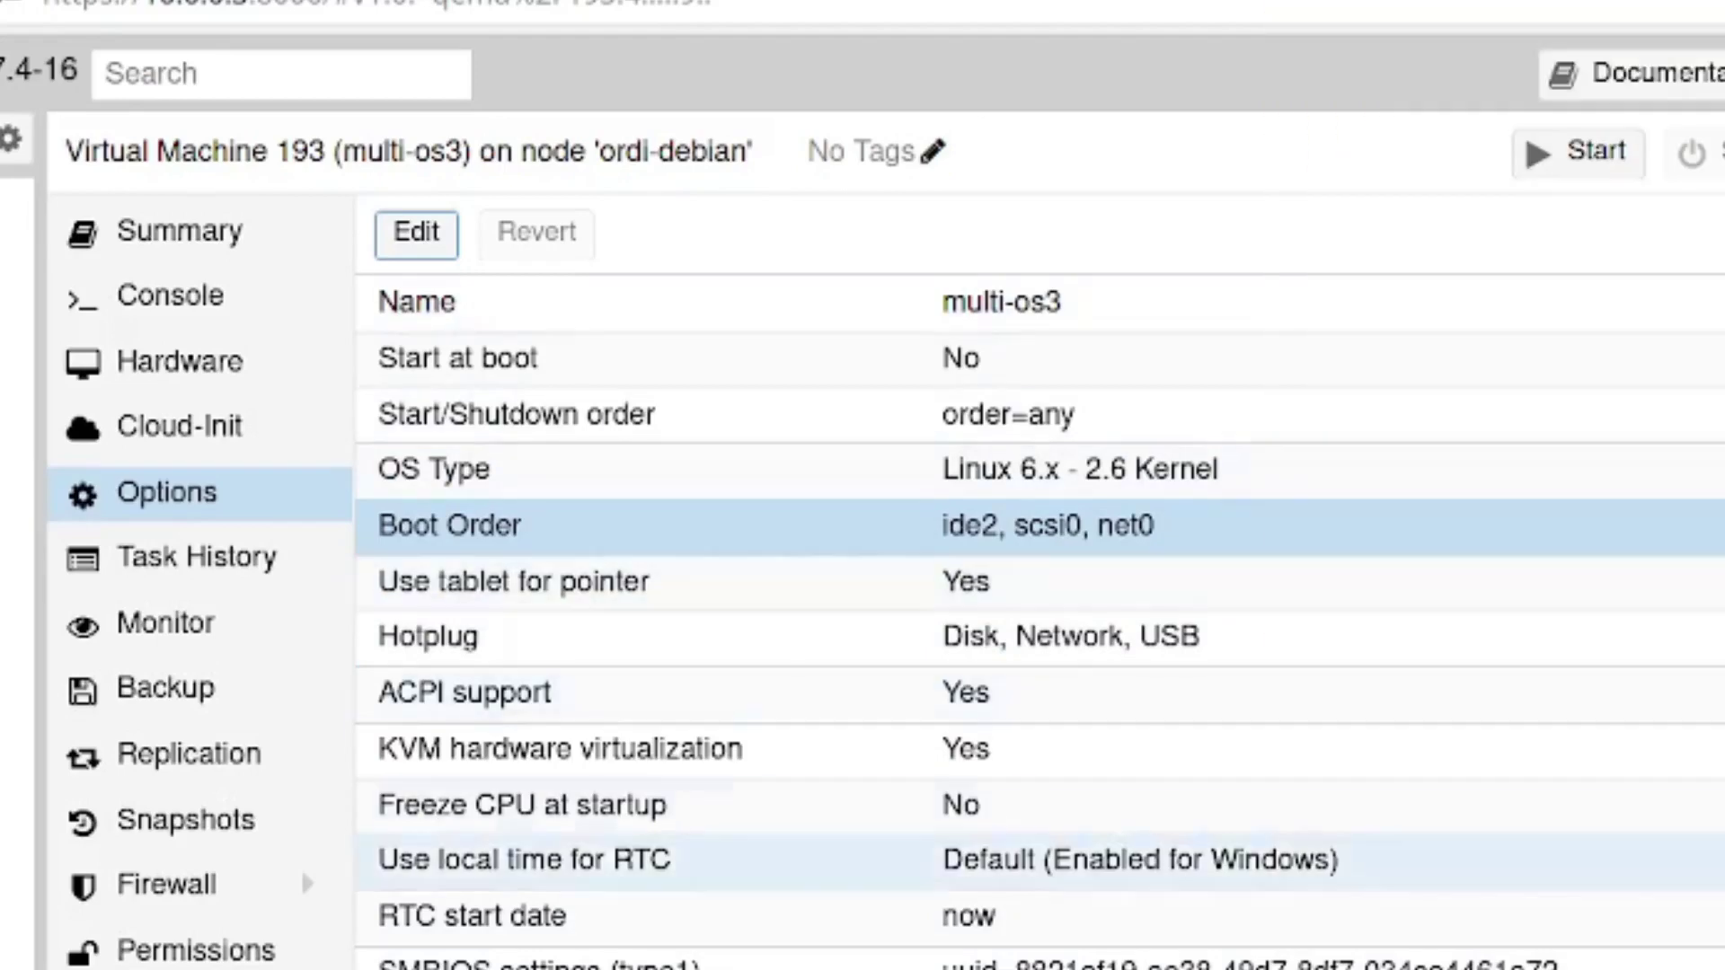
Change the VM's boot order so that the hard disk scsi0 comes first, ahead of ide2 and net0.
{"action": "key", "text": "Return"}
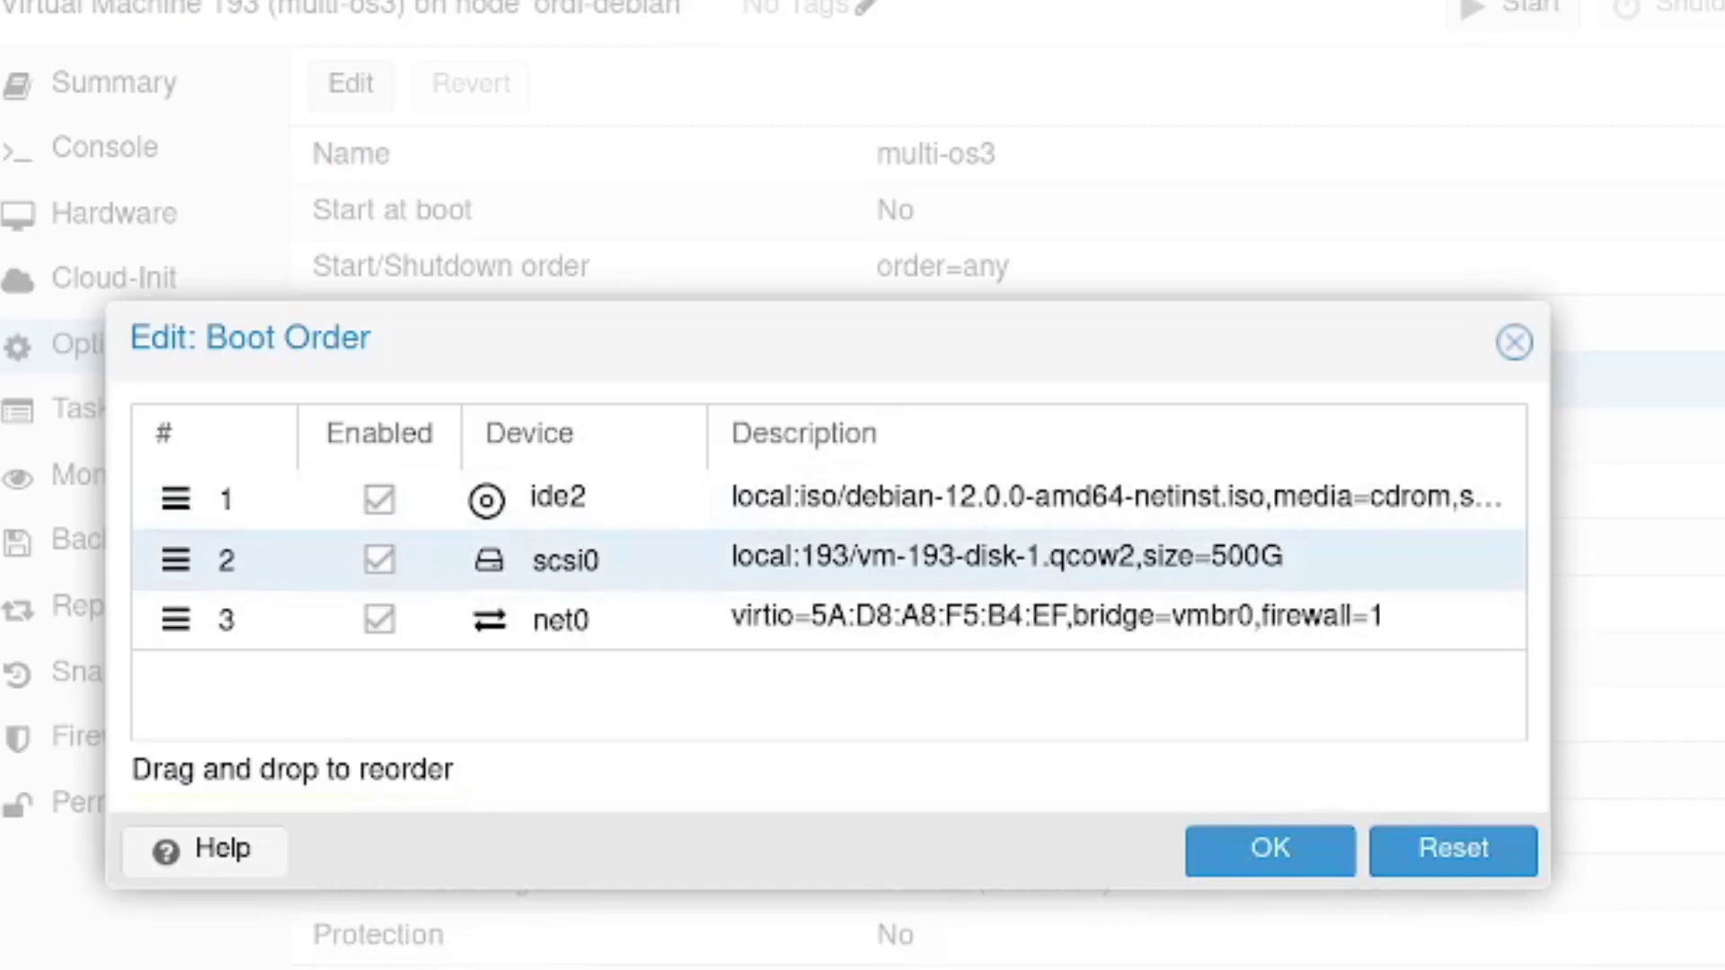
{"action": "left_click_drag", "start_coordinate": [176, 560], "coordinate": [176, 500]}
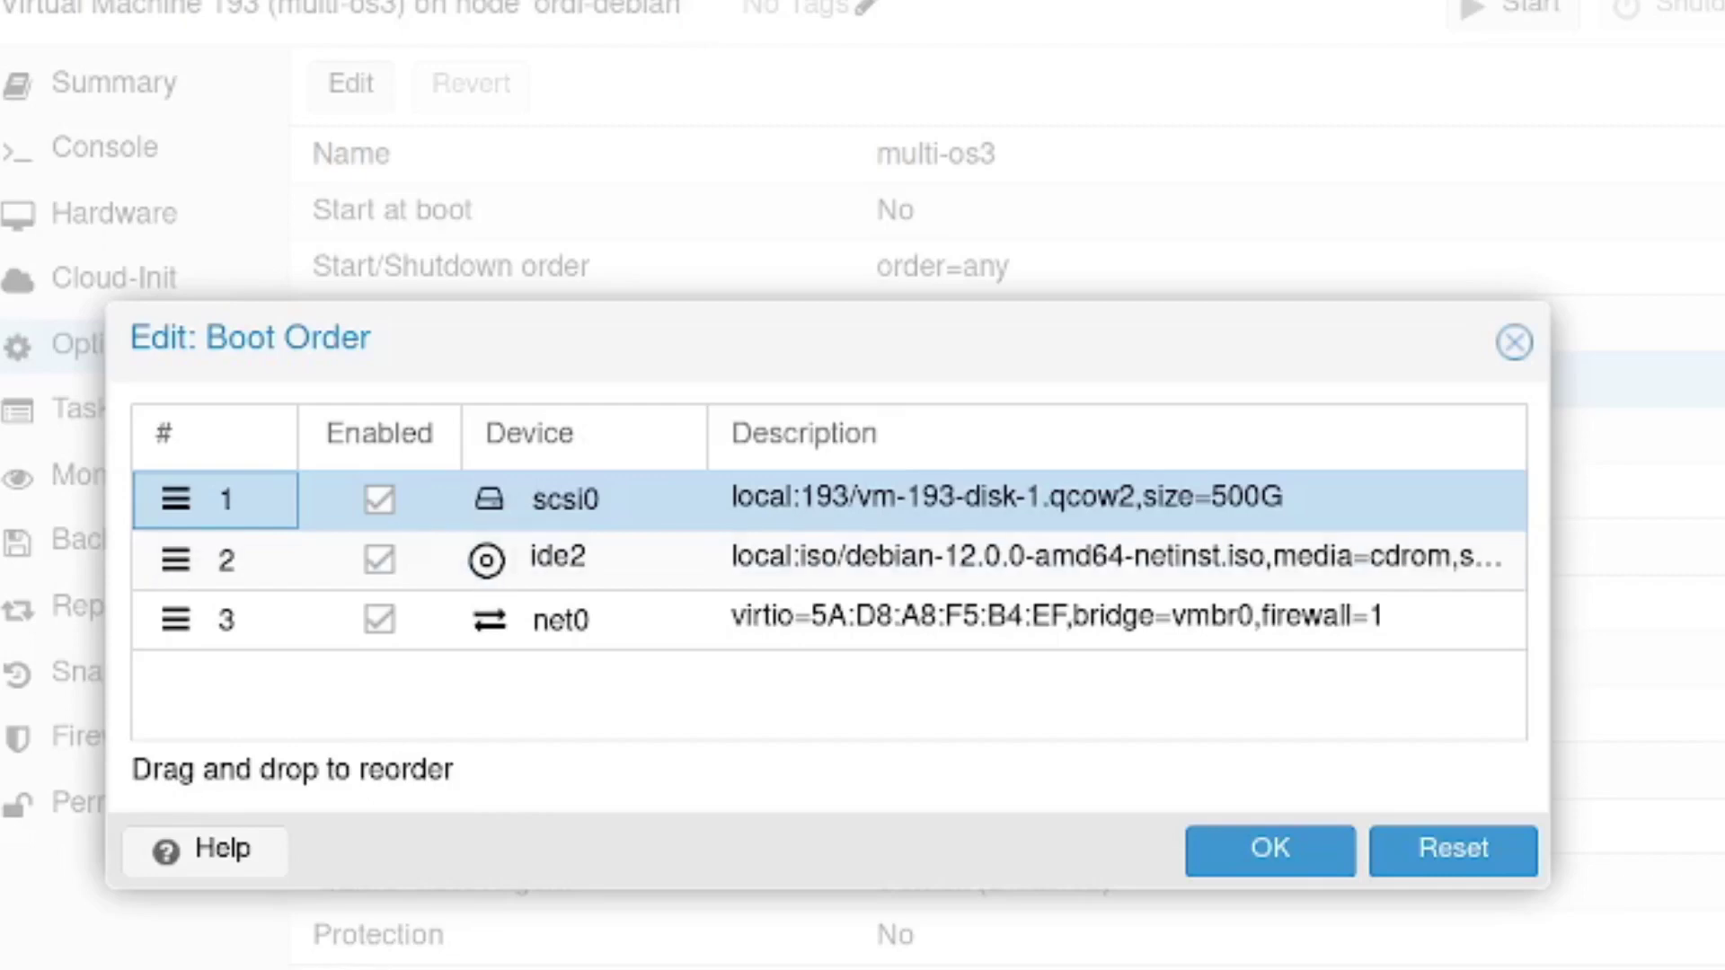
{"action": "left_click", "coordinate": [1271, 850]}
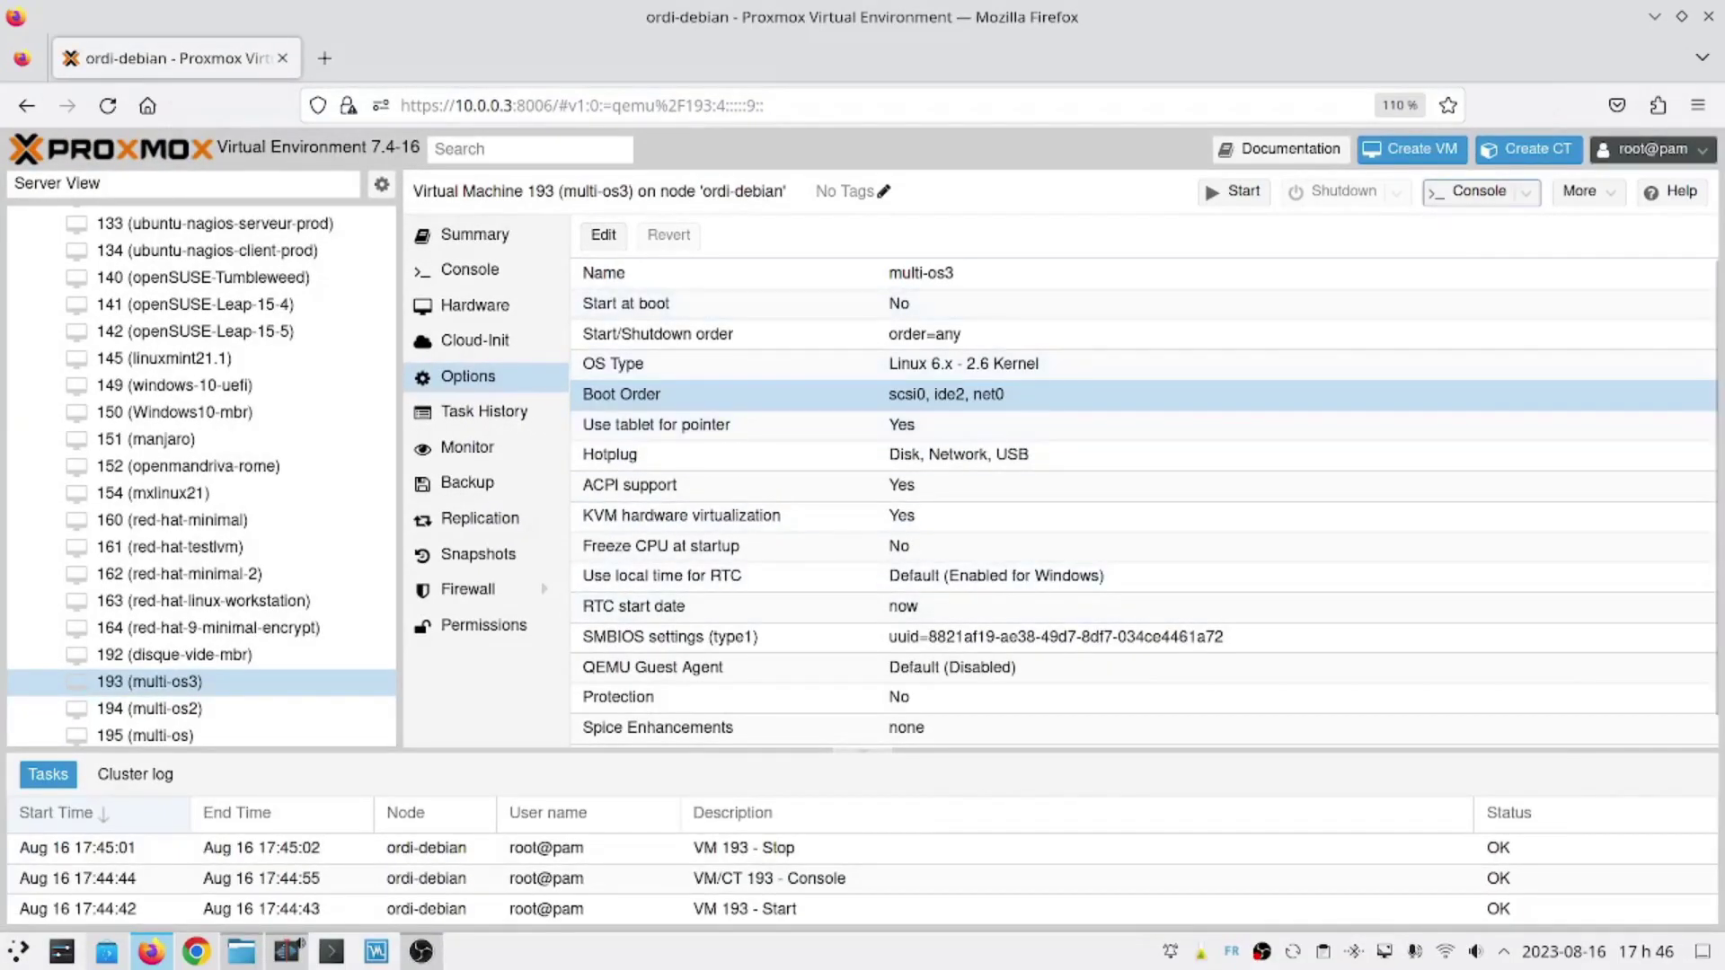
Start the VM from its maximized console and halt the GRUB countdown with the first Red Hat Enterprise Linux entry highlighted.
{"action": "left_click", "coordinate": [1478, 190]}
{"action": "key", "text": "super+Page_Up"}
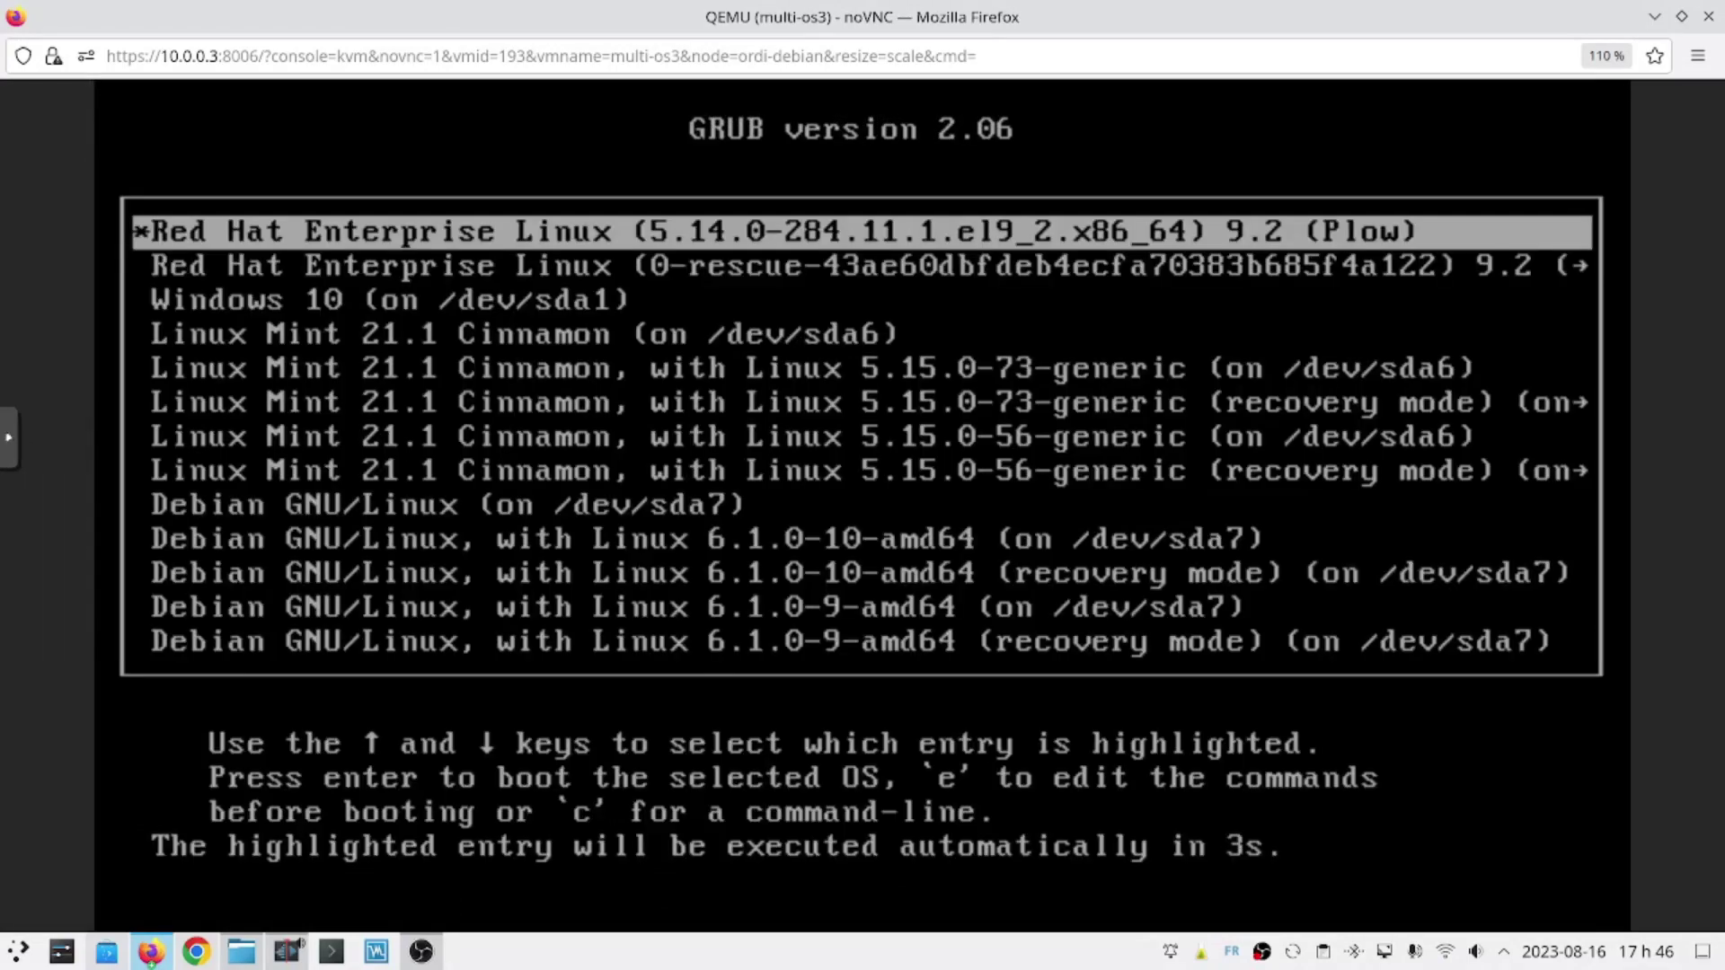
{"action": "key", "text": "Down"}
{"action": "key", "text": "Up"}
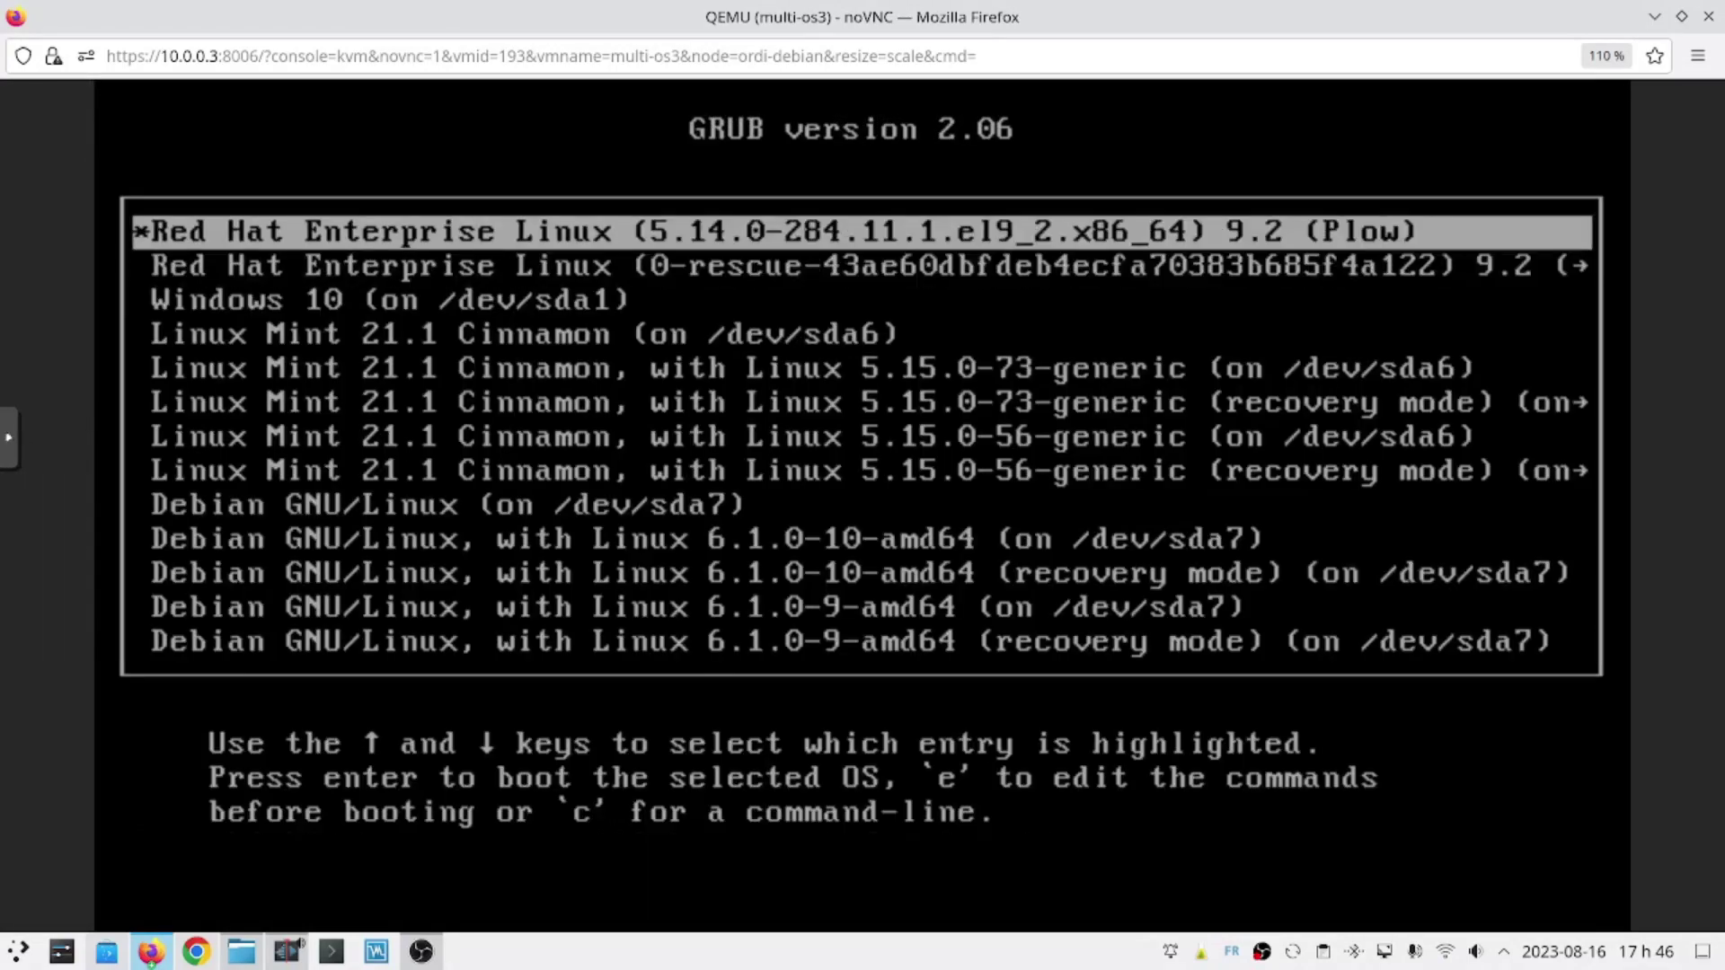